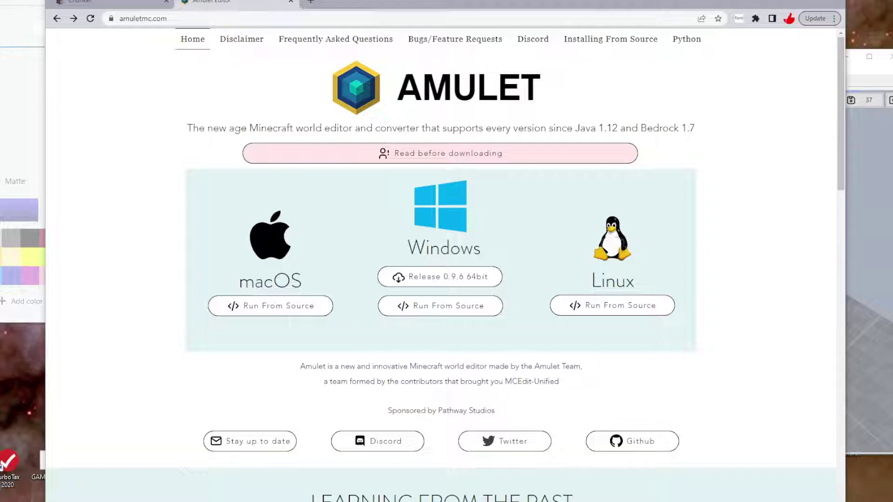
# Step: Review the './logs' access error in the Command Prompt and the example folder's Security permissions
pyautogui.click(370, 491)
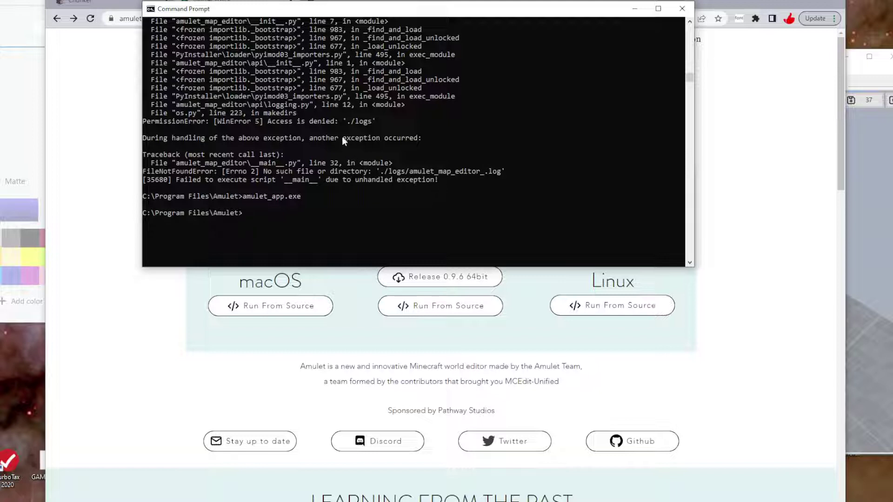
pyautogui.moveTo(343, 121); pyautogui.dragTo(388, 124)
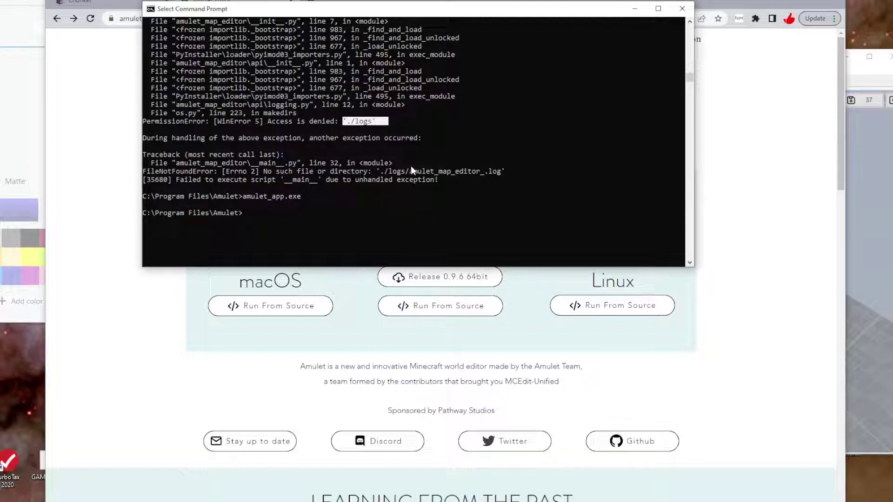
pyautogui.moveTo(275, 121); pyautogui.dragTo(339, 112)
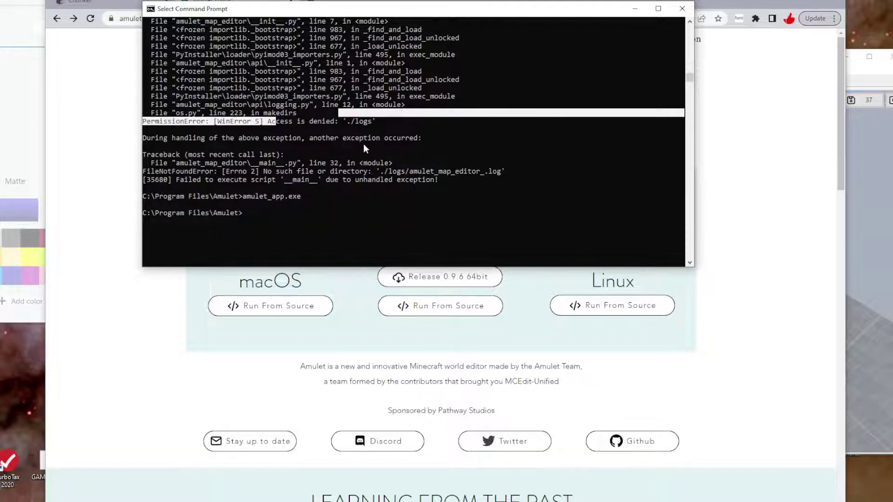
pyautogui.click(395, 172)
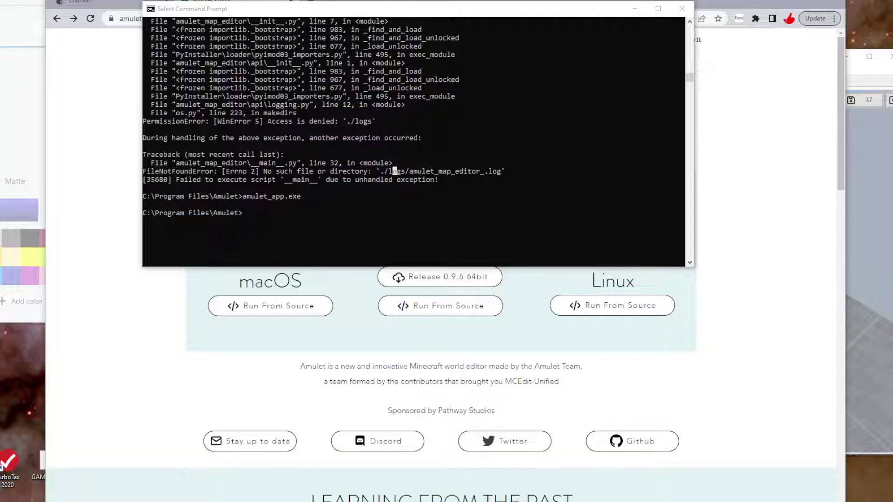
pyautogui.moveTo(892, 135); pyautogui.dragTo(187, 70)
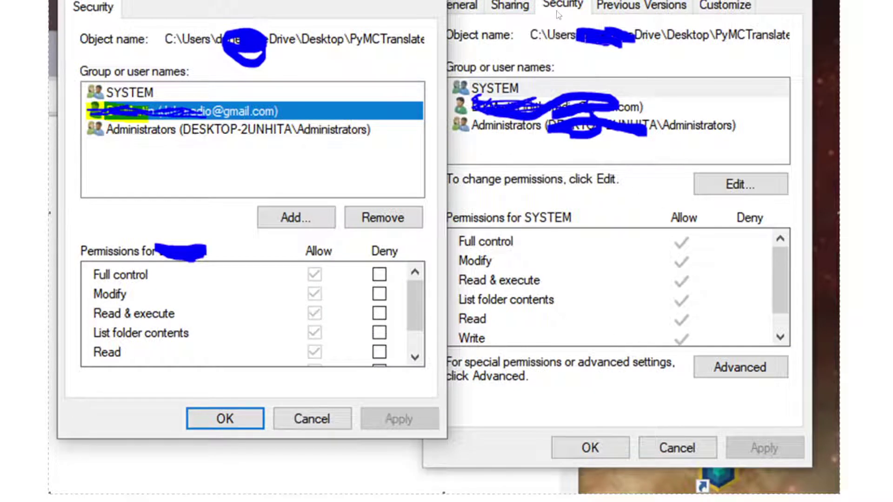
pyautogui.click(736, 187)
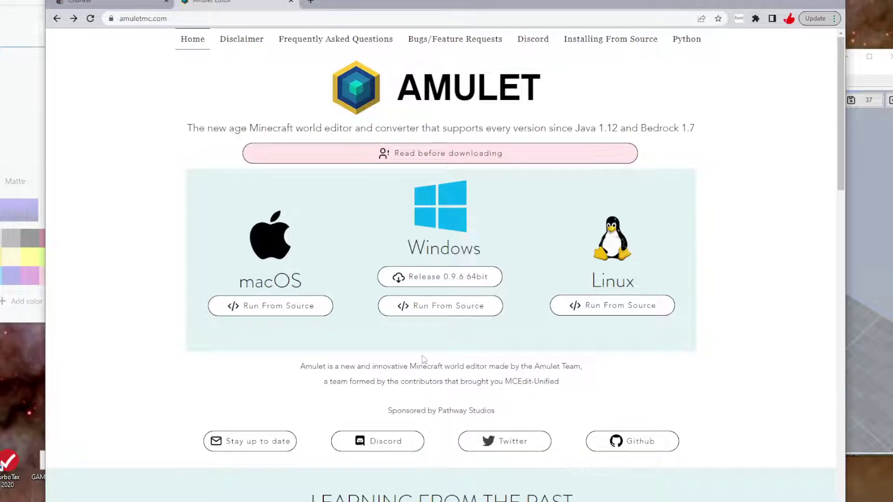
# Step: Switch to Amulet and review the key bindings in the Controls settings, closing them with OK
pyautogui.click(886, 224)
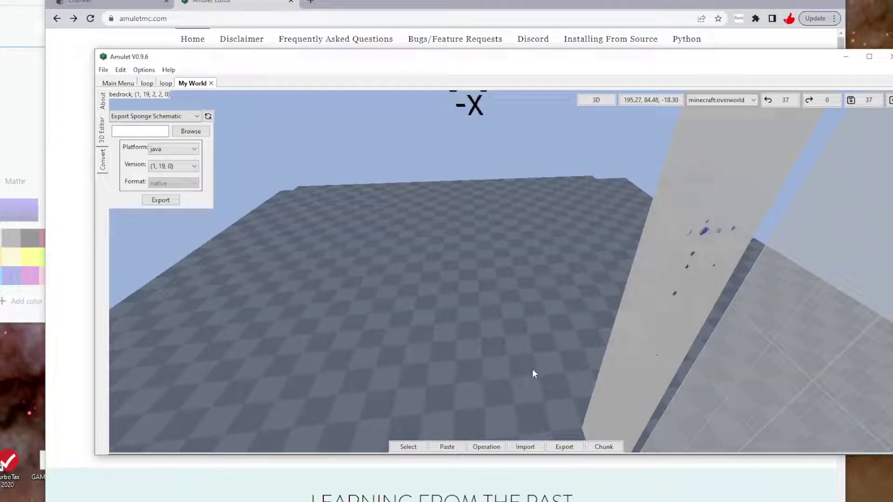
pyautogui.moveTo(530, 269); pyautogui.dragTo(492, 265, button='right')
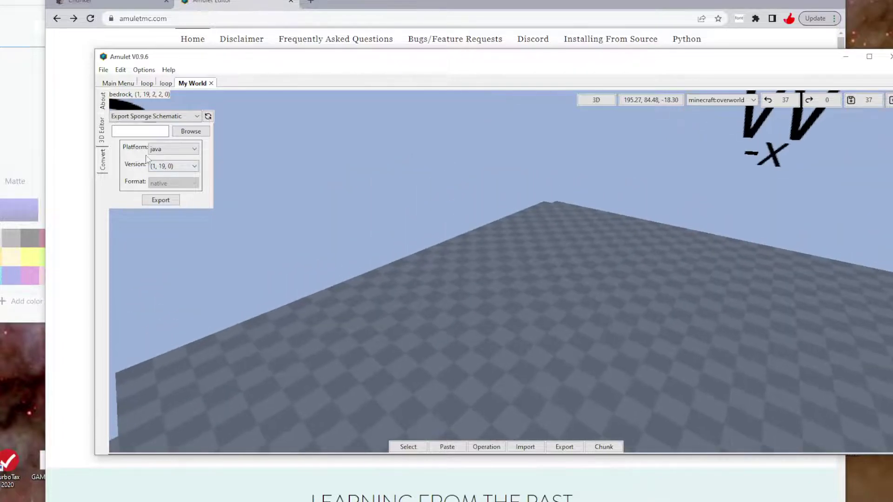
pyautogui.click(136, 74)
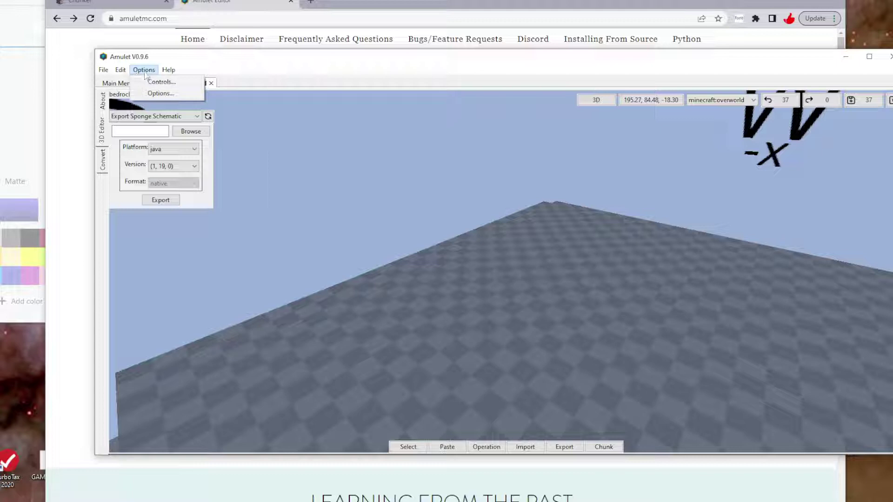
pyautogui.click(158, 82)
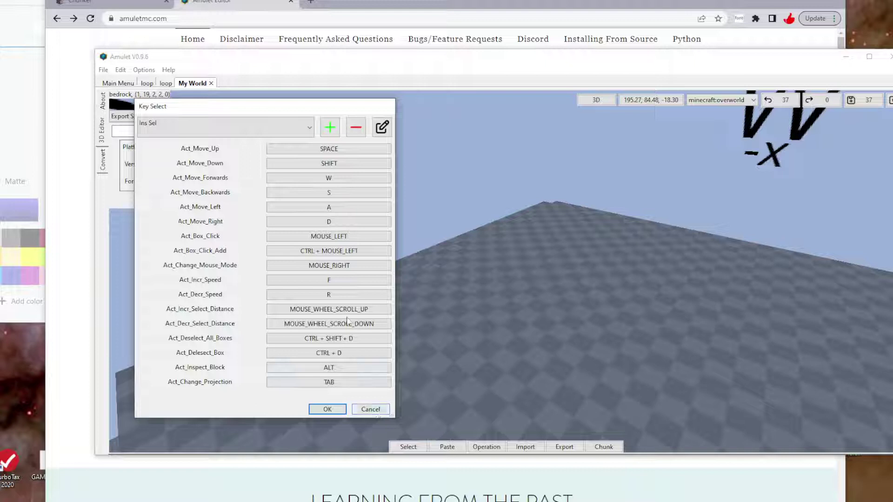
pyautogui.click(329, 411)
# Step: Activate selection mode and draw a selection box of 102x133x75 blocks around the terrain column
pyautogui.moveTo(544, 353); pyautogui.dragTo(519, 274, button='right')
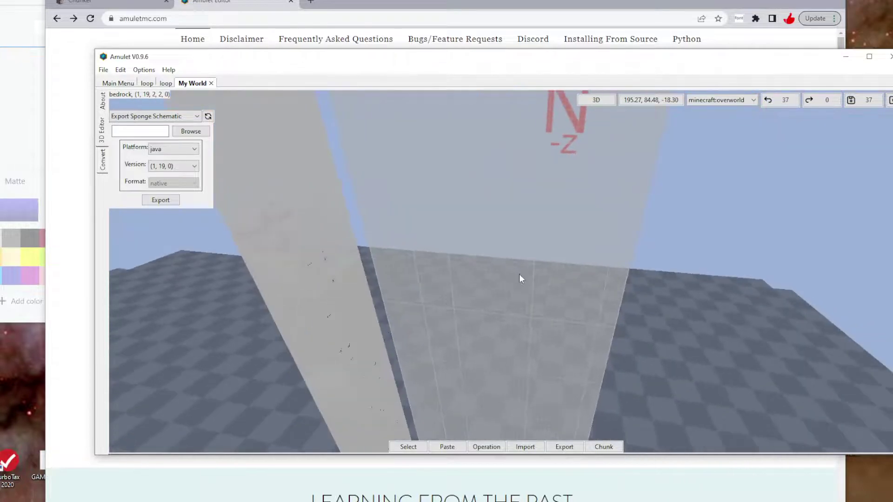
pyautogui.press('shift')
pyautogui.moveTo(457, 301)
pyautogui.mouseDown(button='right')
pyautogui.moveTo(506, 272)
pyautogui.moveTo(530, 338)
pyautogui.mouseUp(button='right')
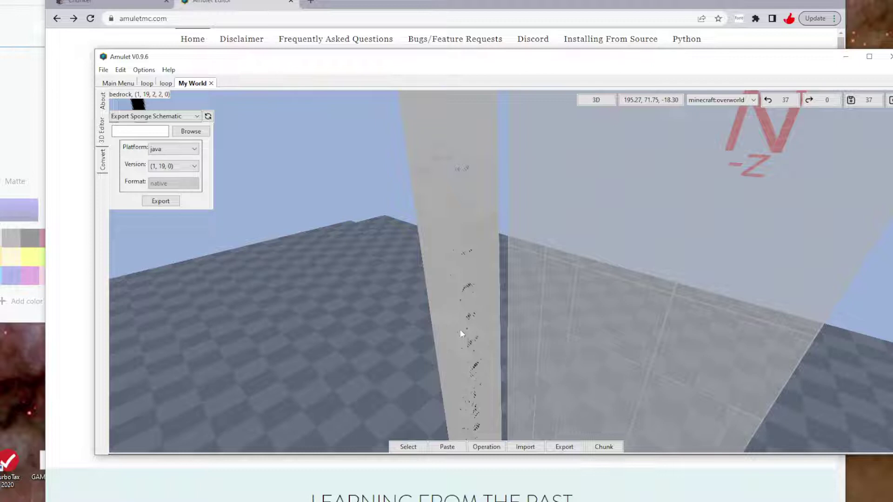
pyautogui.moveTo(462, 333); pyautogui.dragTo(419, 368, button='right')
pyautogui.click(408, 447)
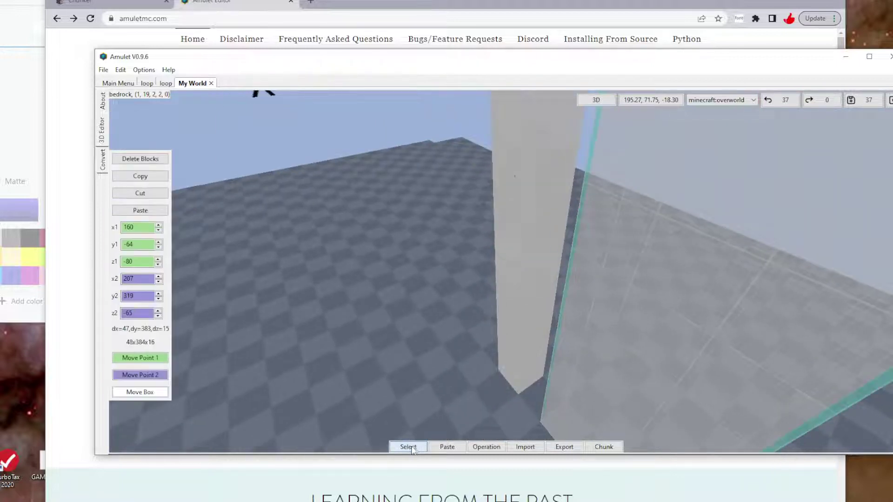
pyautogui.moveTo(358, 320); pyautogui.dragTo(653, 291)
# Step: Replace the selection with an 8x10x8 block box near the top of the terrain column, from 133, 62, -67 to 140, 53, -60
pyautogui.press('space')
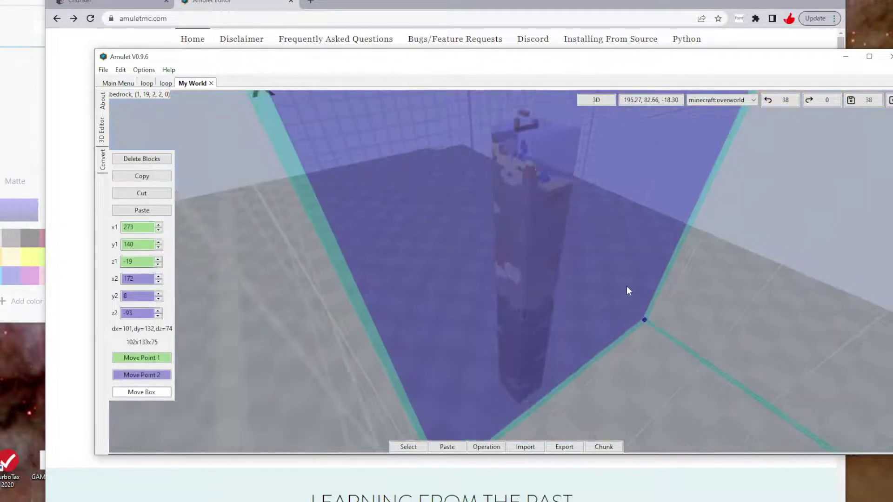
pyautogui.moveTo(627, 287); pyautogui.dragTo(549, 300, button='right')
pyautogui.press('d')
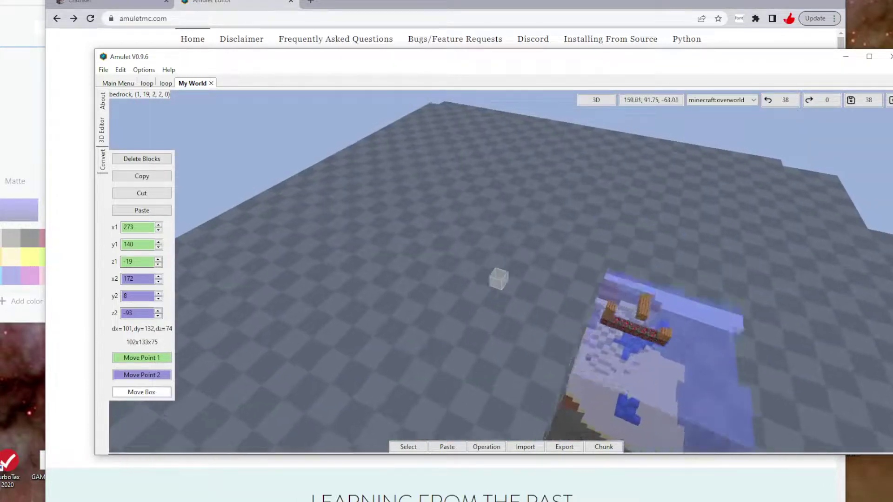
pyautogui.press('d')
pyautogui.moveTo(499, 279); pyautogui.dragTo(326, 277, button='right')
pyautogui.press('d')
pyautogui.moveTo(505, 271); pyautogui.dragTo(372, 283, button='right')
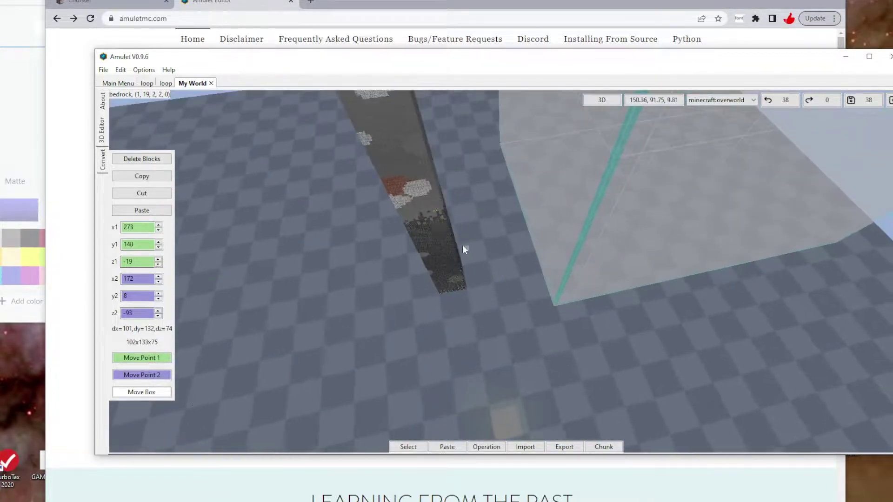
pyautogui.moveTo(426, 196); pyautogui.dragTo(400, 158, button='right')
pyautogui.press('w')
pyautogui.moveTo(505, 271); pyautogui.dragTo(456, 240, button='right')
pyautogui.moveTo(557, 318); pyautogui.dragTo(599, 350)
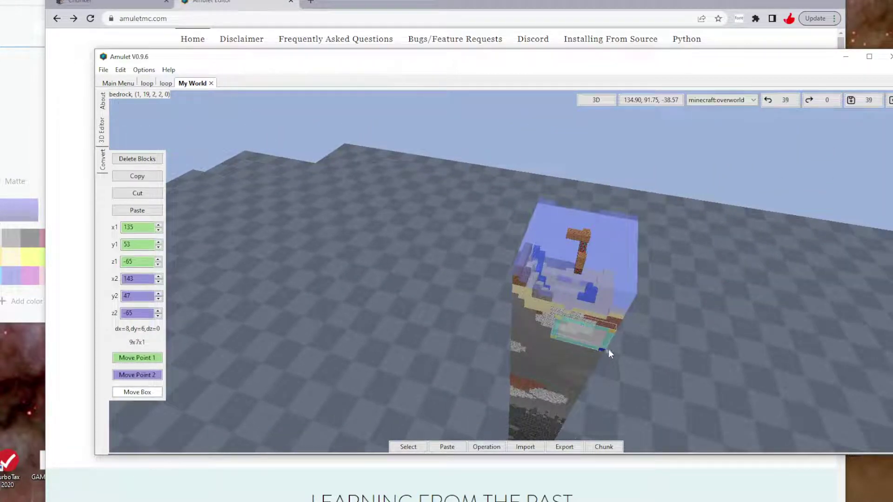
pyautogui.click(602, 349)
pyautogui.click(557, 267)
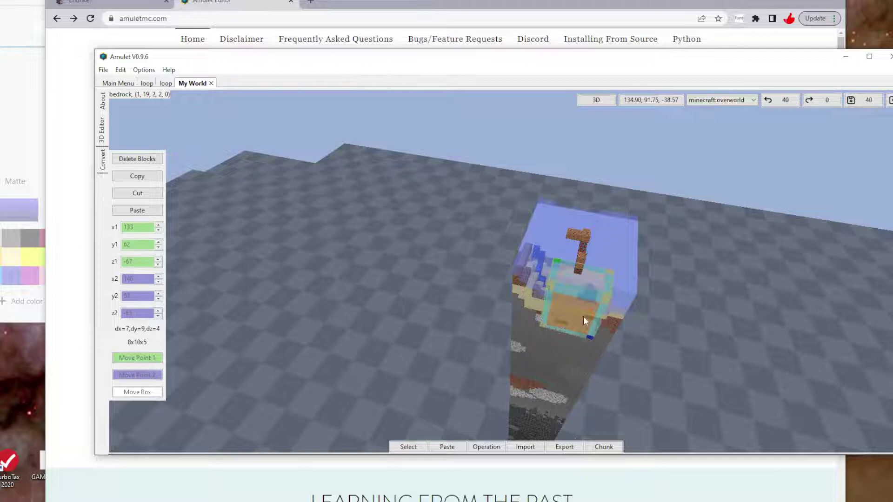
pyautogui.click(588, 354)
# Step: Resize the selection box by its faces to 8x13x6 blocks, with y1 at 65 and z2 at -62
pyautogui.moveTo(487, 274); pyautogui.dragTo(459, 249, button='right')
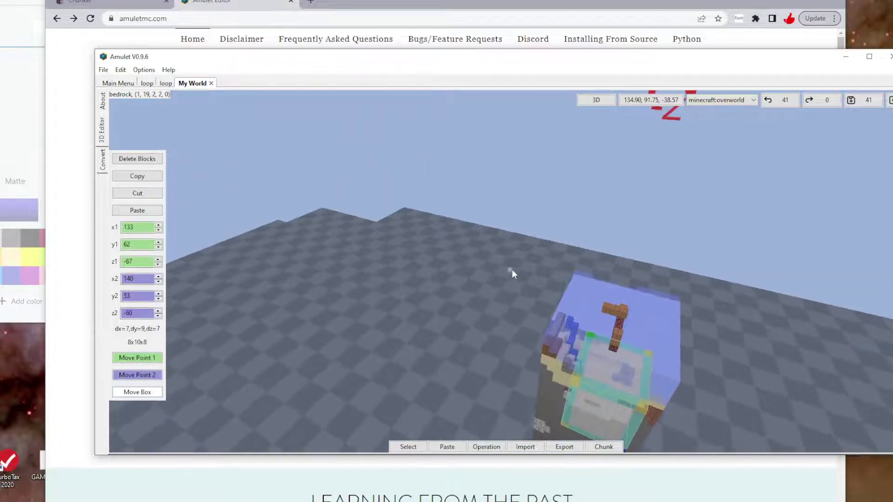
pyautogui.moveTo(632, 317); pyautogui.dragTo(614, 354, button='right')
pyautogui.moveTo(510, 279); pyautogui.dragTo(553, 301, button='right')
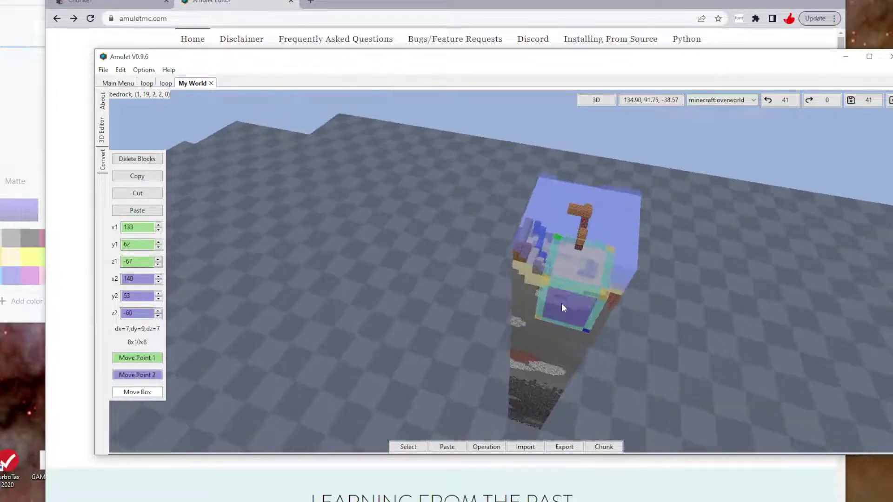
pyautogui.moveTo(562, 303); pyautogui.dragTo(549, 341)
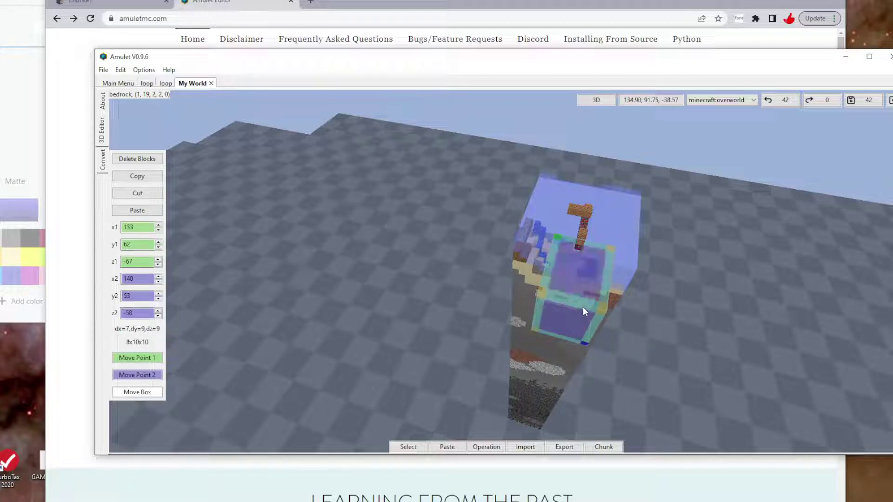
pyautogui.moveTo(582, 307); pyautogui.dragTo(591, 251)
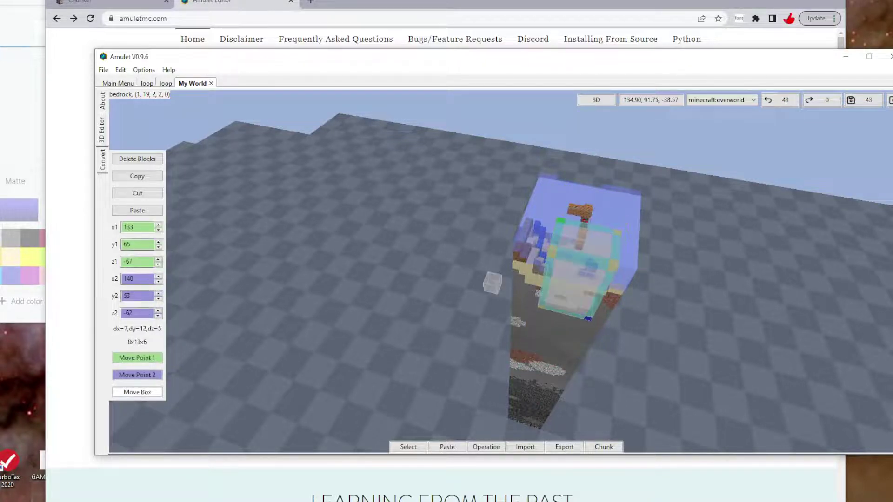
# Step: Examine the terrain column from its surface down to its base and the underside of the world floor
pyautogui.moveTo(507, 271); pyautogui.dragTo(568, 261, button='right')
pyautogui.press('s')
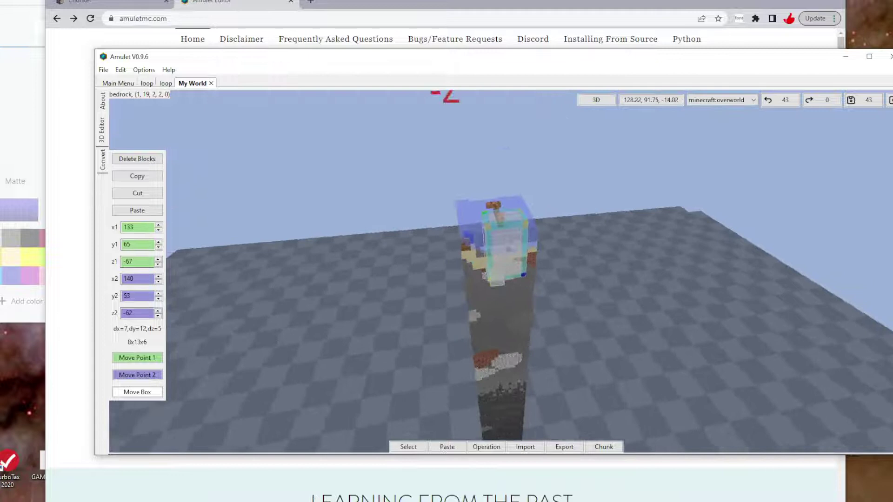
pyautogui.press('s')
pyautogui.moveTo(506, 271); pyautogui.dragTo(535, 268, button='right')
pyautogui.press('shift')
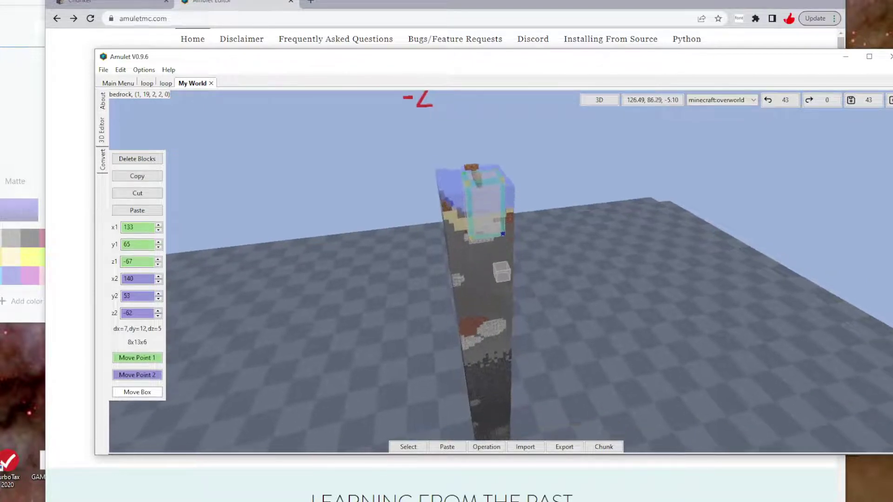
pyautogui.press('s')
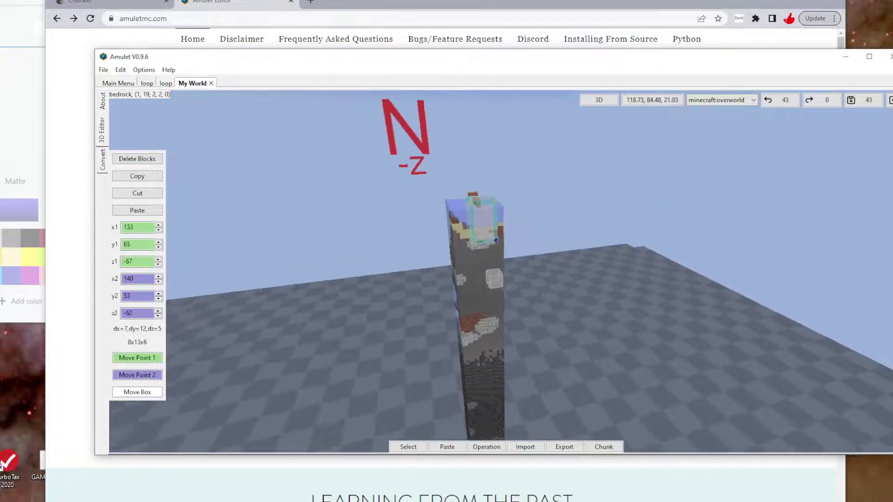
pyautogui.press('shift')
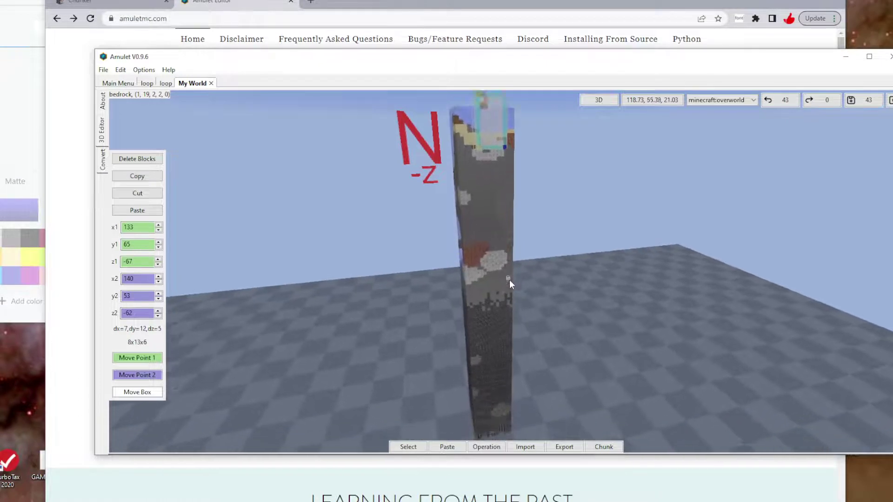
pyautogui.press('shift')
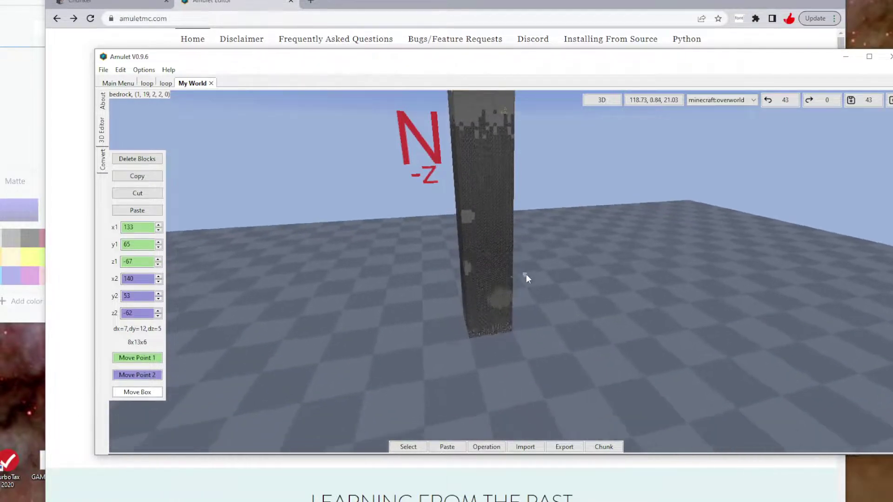
pyautogui.press('shift')
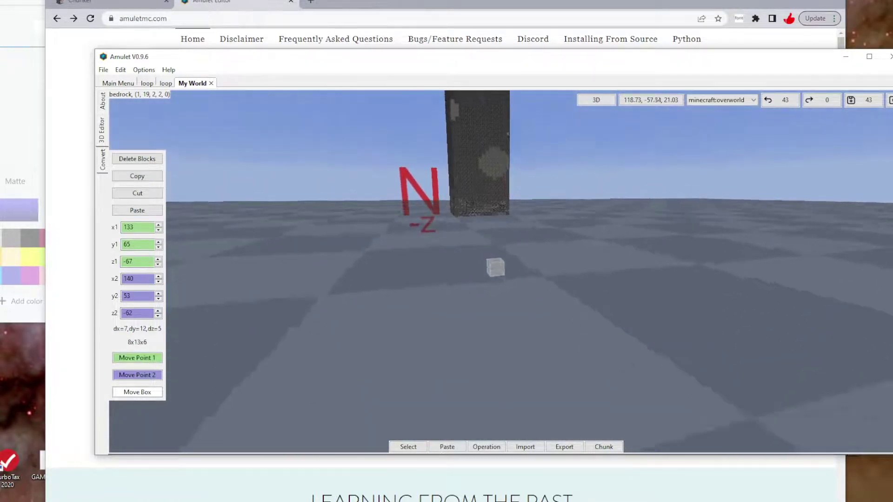
pyautogui.press('shift')
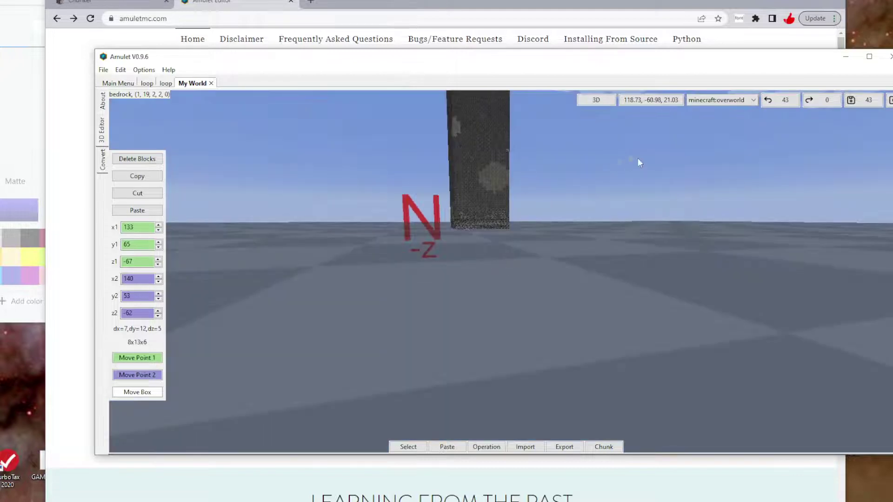
pyautogui.press('shift')
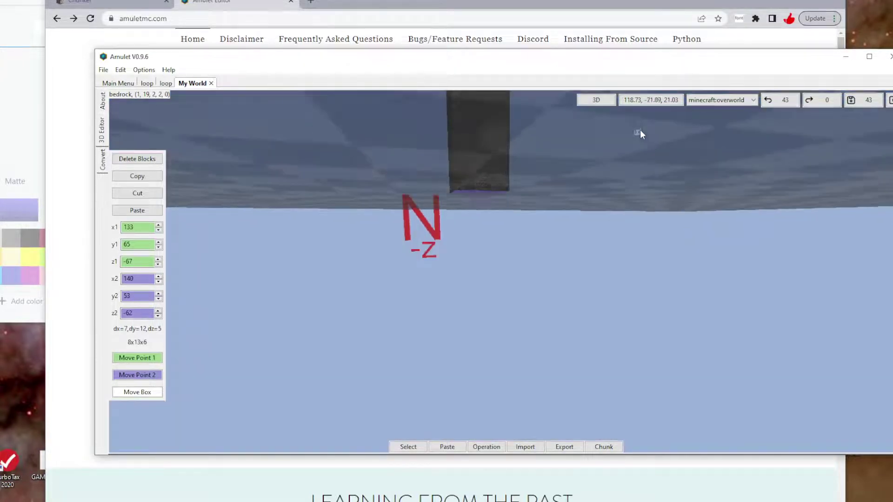
# Step: Inspect the column's base from just above the floor, its full height and the area above the world
pyautogui.press('space')
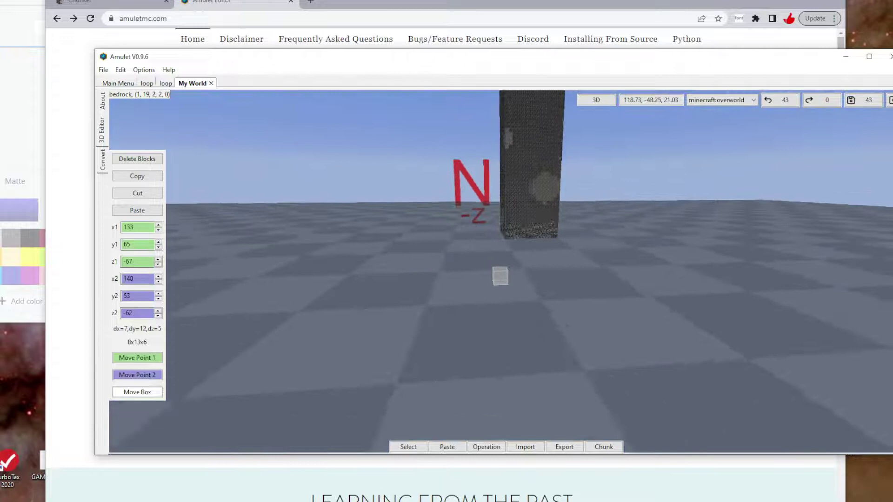
pyautogui.press('shift')
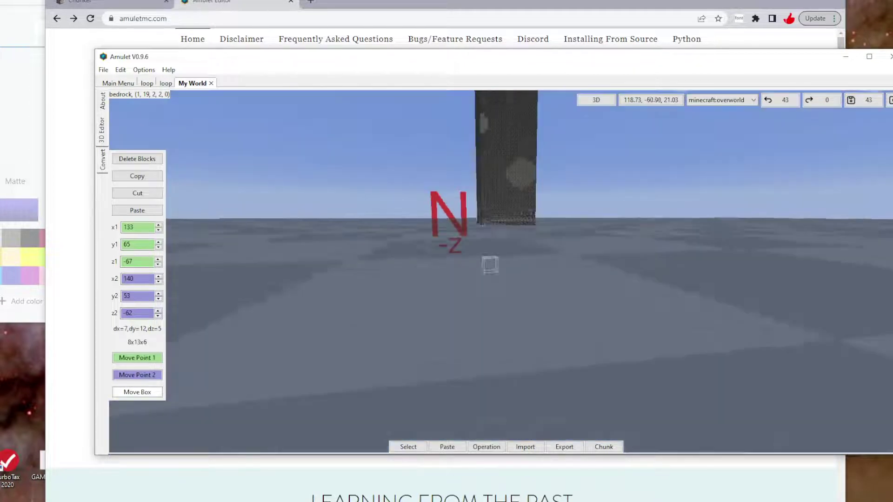
pyautogui.press('space')
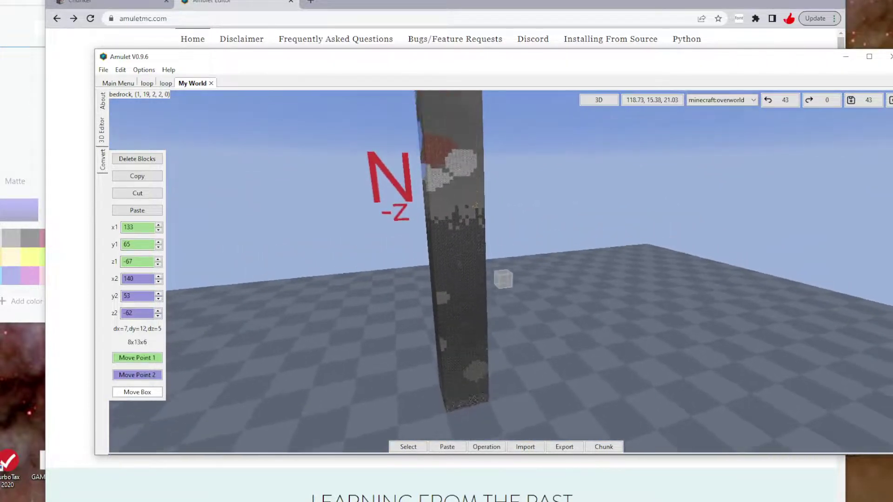
pyautogui.press('space')
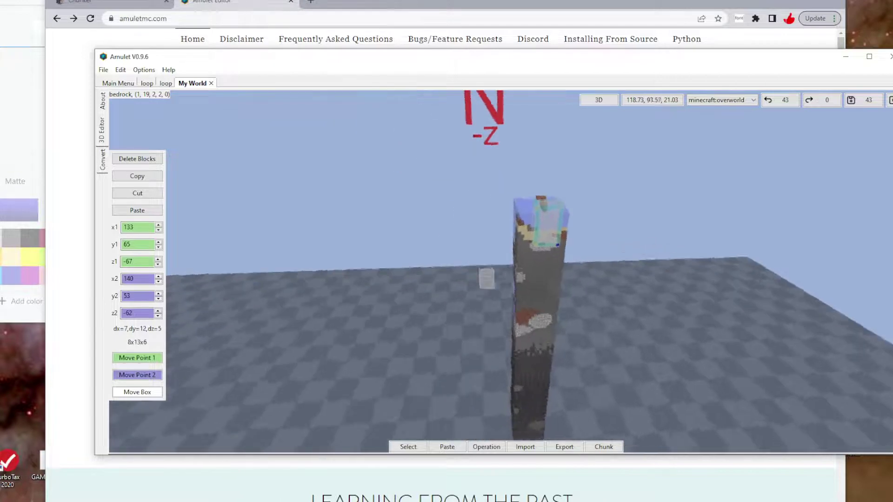
pyautogui.press('space')
pyautogui.press('d')
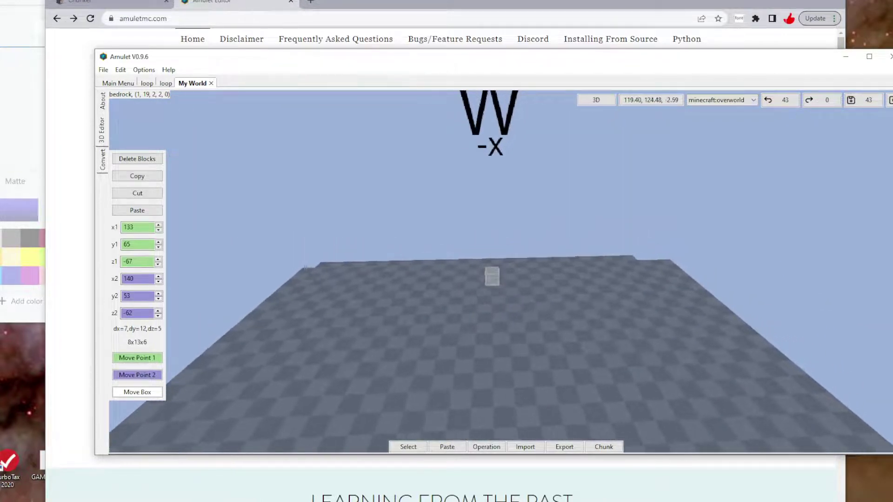
# Step: Bring up the Teleport dialog for the camera coordinates, dismiss it, and turn the view toward the south
pyautogui.press('d')
pyautogui.rightClick(511, 266)
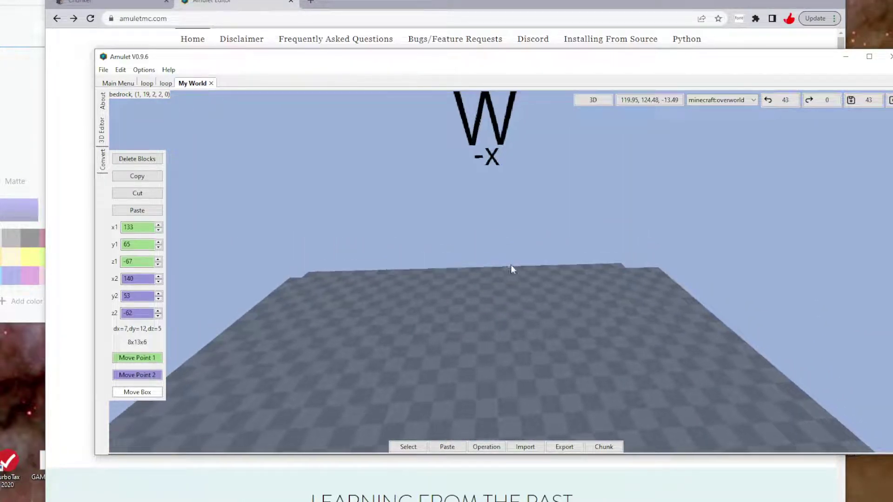
pyautogui.click(646, 100)
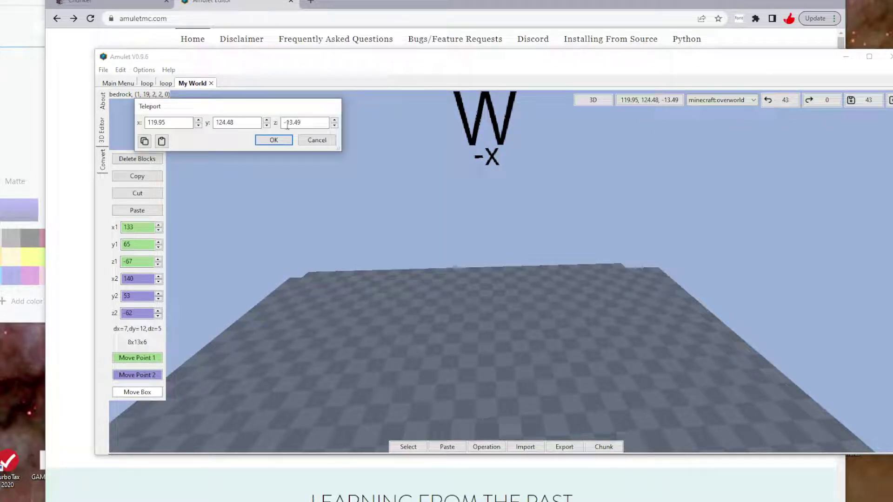
pyautogui.click(317, 140)
pyautogui.moveTo(398, 143); pyautogui.dragTo(647, 137, button='right')
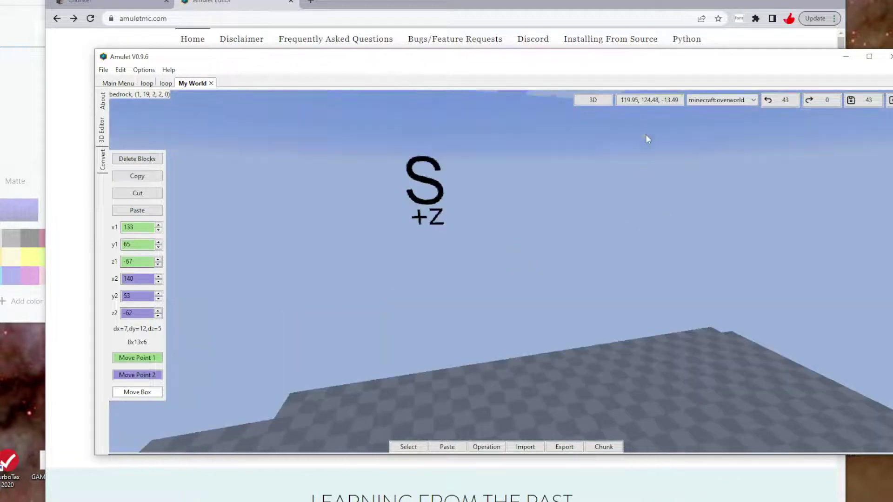
# Step: Examine the Teleport dialog's options for copying and pasting x, y, z coordinates, then cancel without teleporting
pyautogui.click(652, 100)
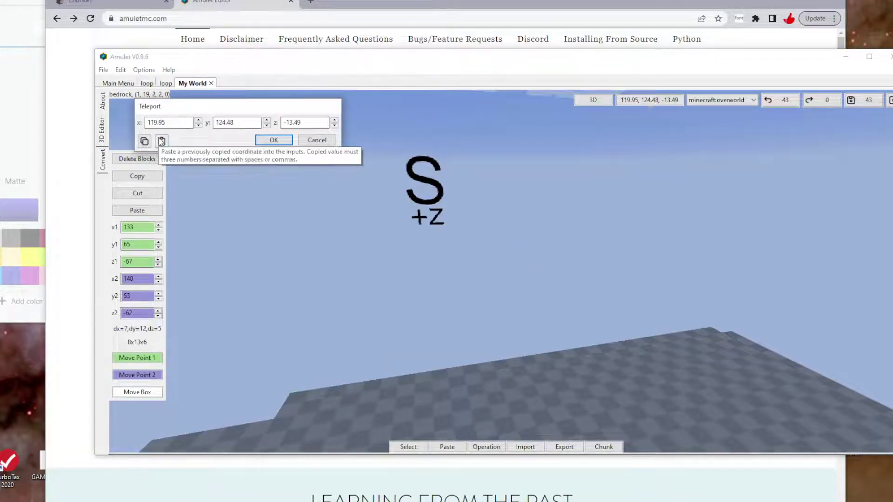
pyautogui.click(161, 141)
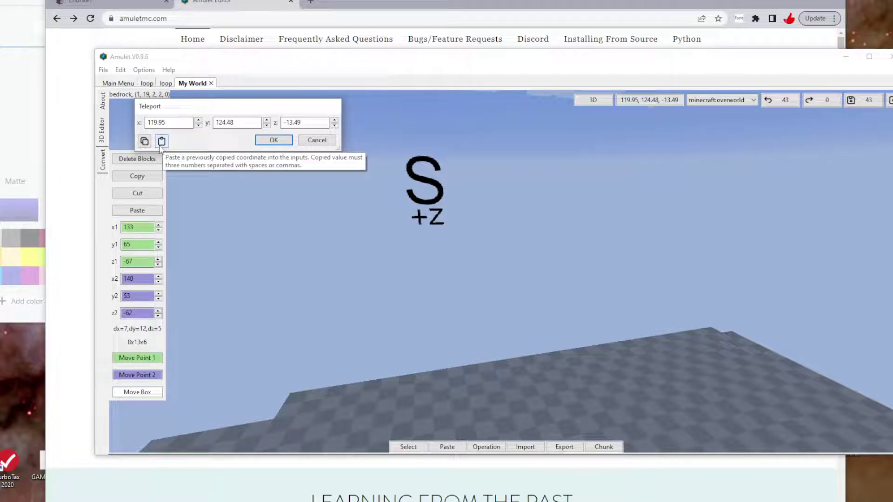
pyautogui.click(161, 142)
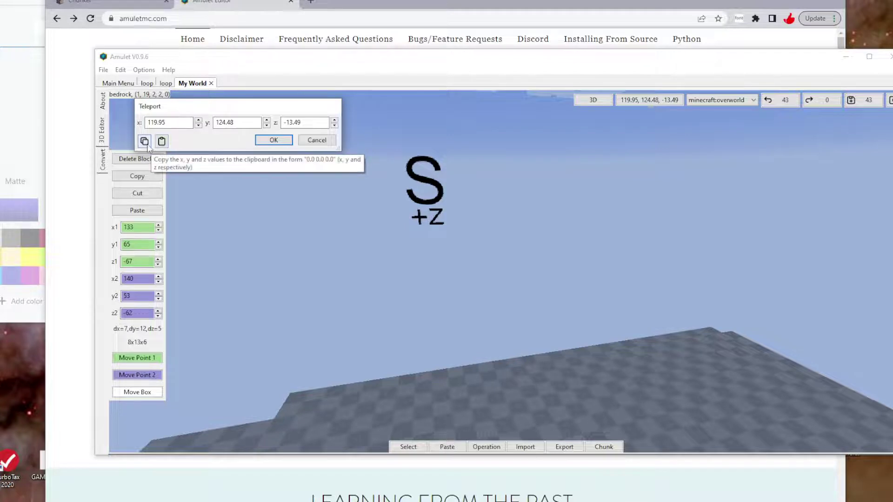
pyautogui.click(316, 141)
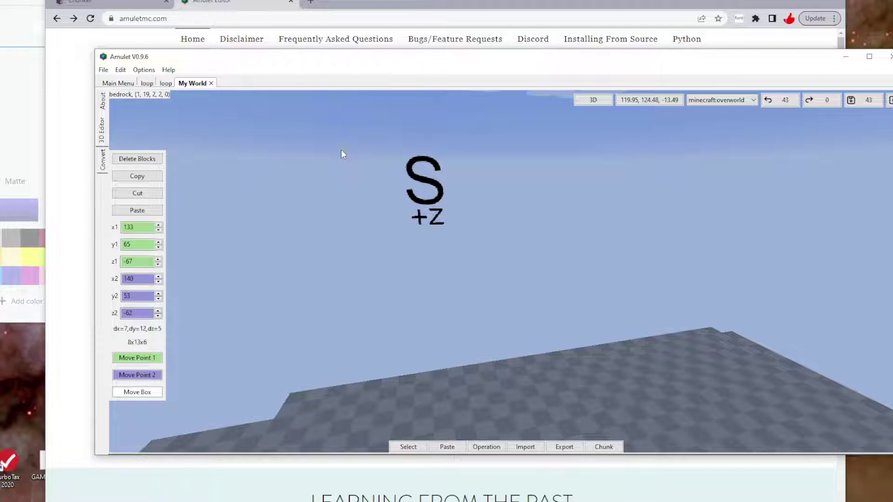
pyautogui.click(646, 100)
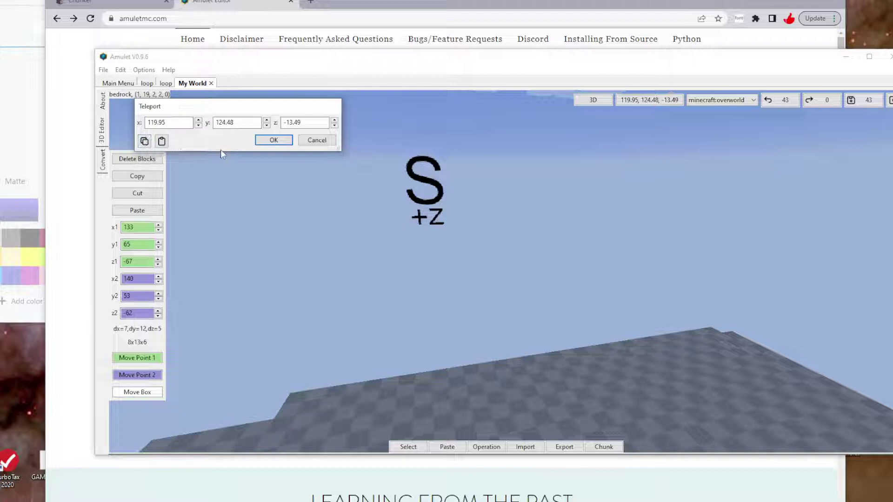
pyautogui.click(575, 231)
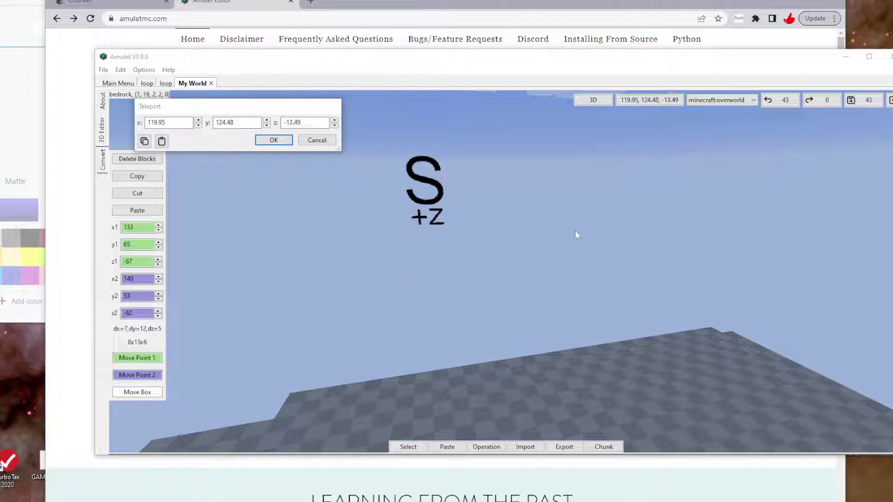
pyautogui.click(316, 140)
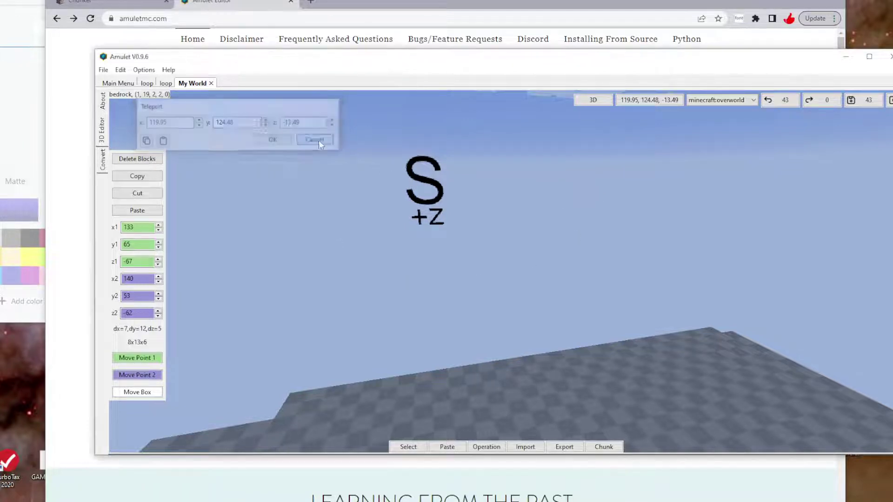
# Step: Start a file import and browse the Downloads folder for Sponge Schematic (.schem) files
pyautogui.click(519, 445)
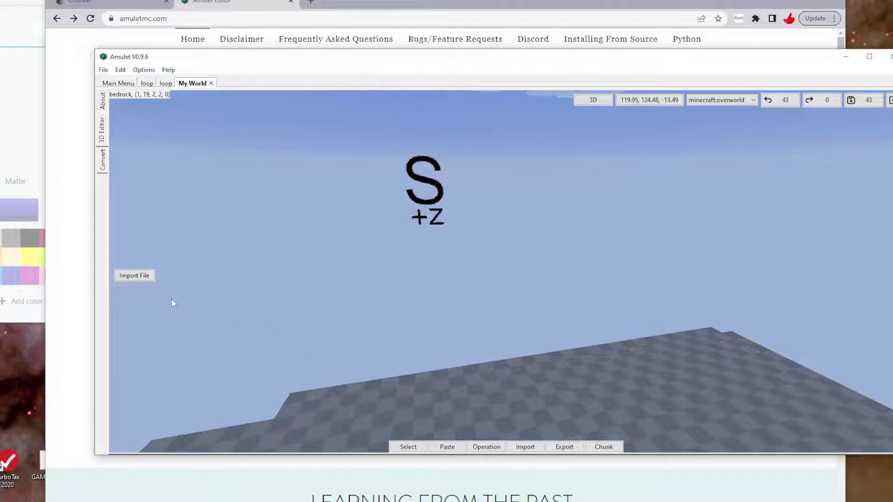
pyautogui.click(134, 276)
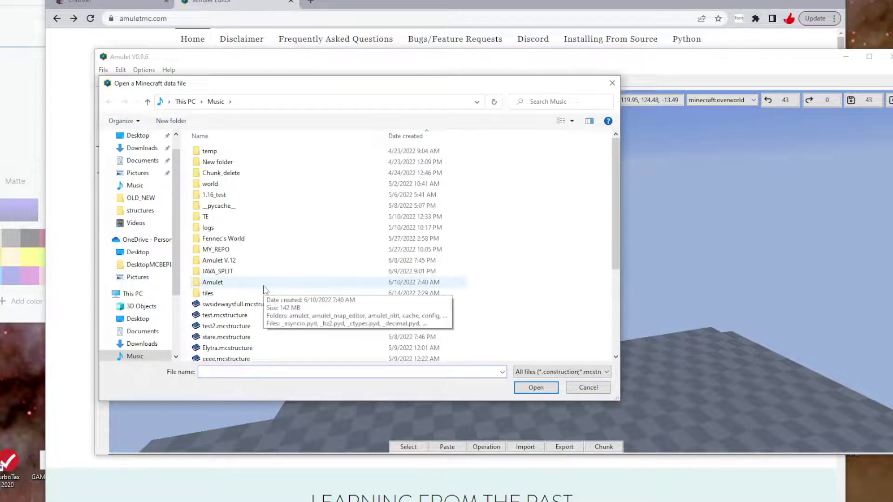
pyautogui.click(547, 374)
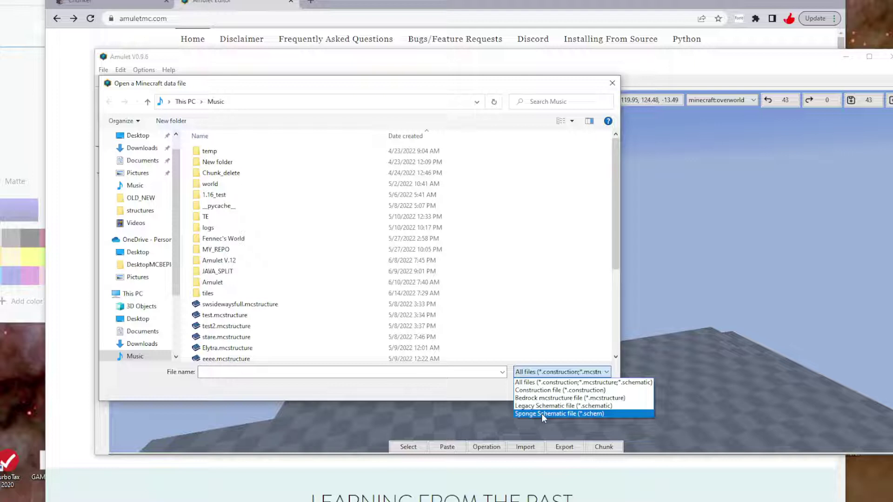
pyautogui.click(541, 414)
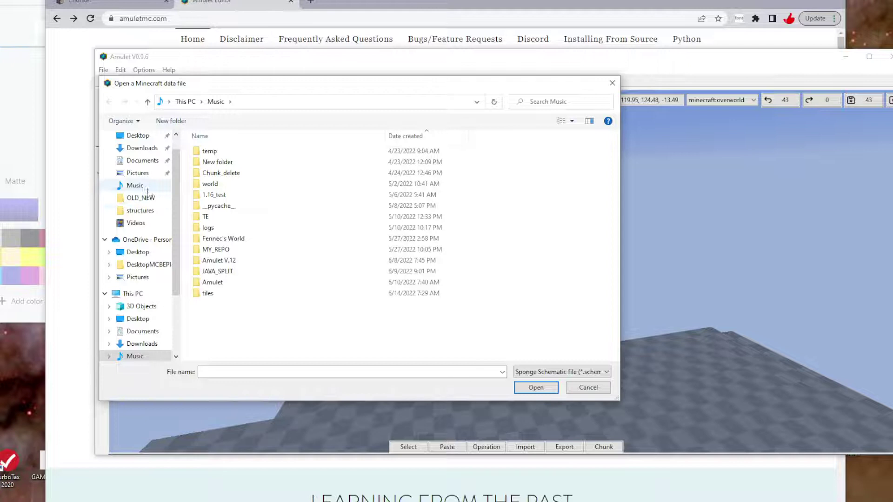
pyautogui.click(148, 173)
pyautogui.click(145, 148)
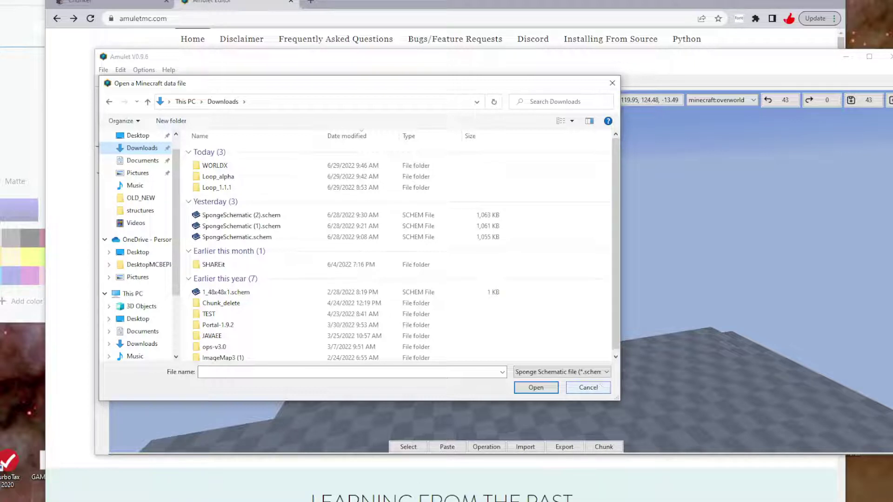
pyautogui.moveTo(230, 501)
pyautogui.scroll(-1, 447, 279)
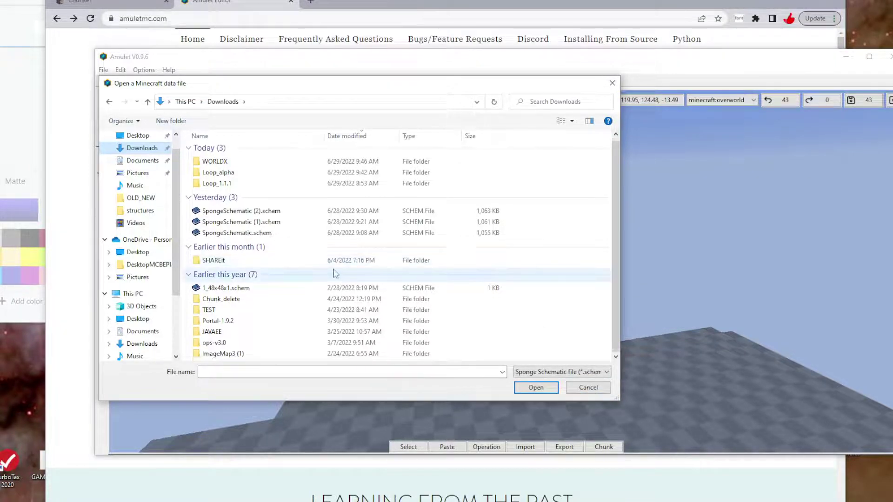
pyautogui.click(25, 147)
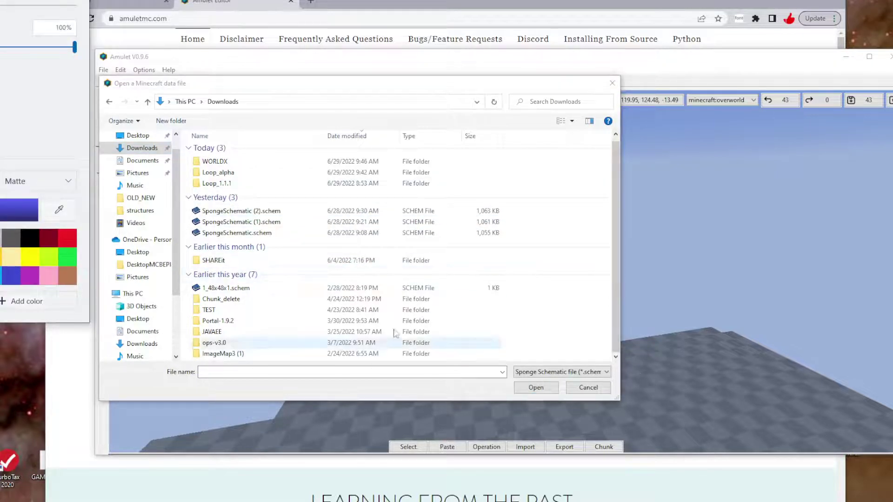
# Step: Filter the files to Legacy Schematic (.schematic) and import 13463.schematic from Downloads
pyautogui.click(562, 371)
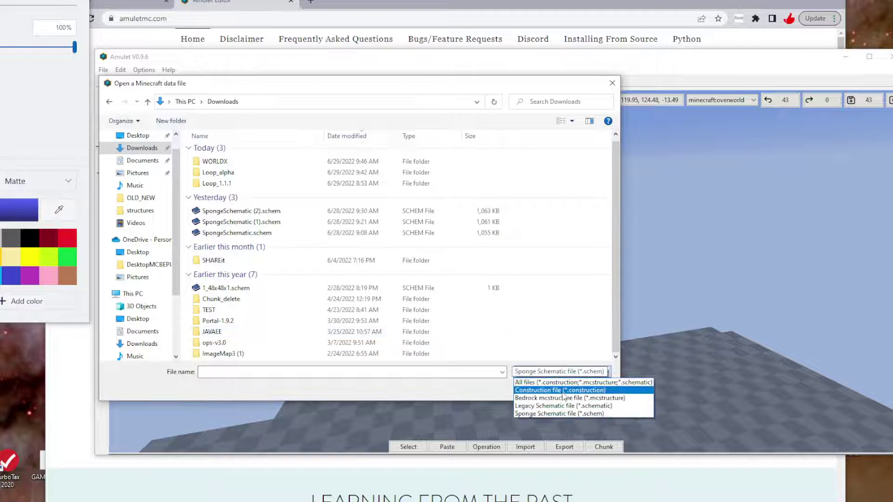
pyautogui.click(563, 406)
pyautogui.click(554, 372)
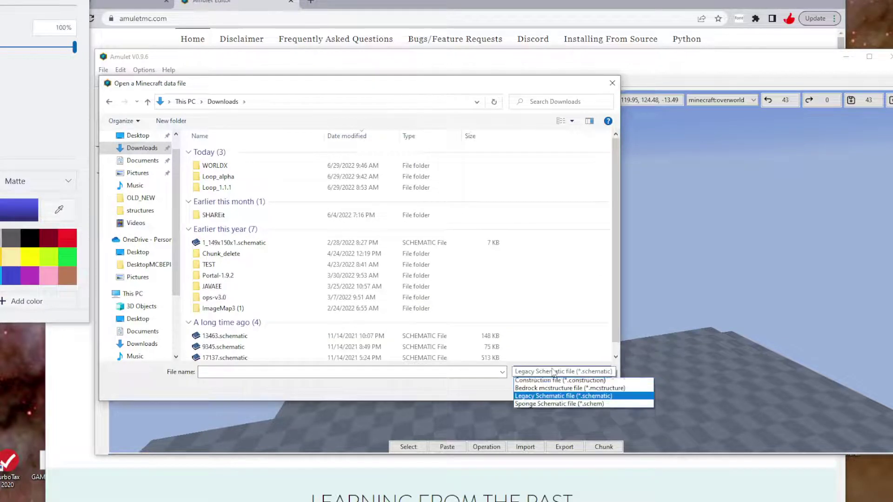
pyautogui.click(247, 338)
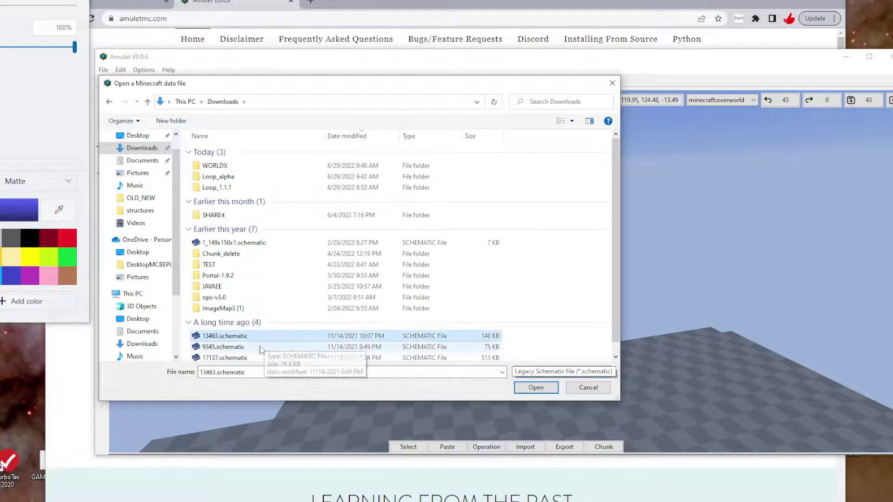
pyautogui.doubleClick(259, 337)
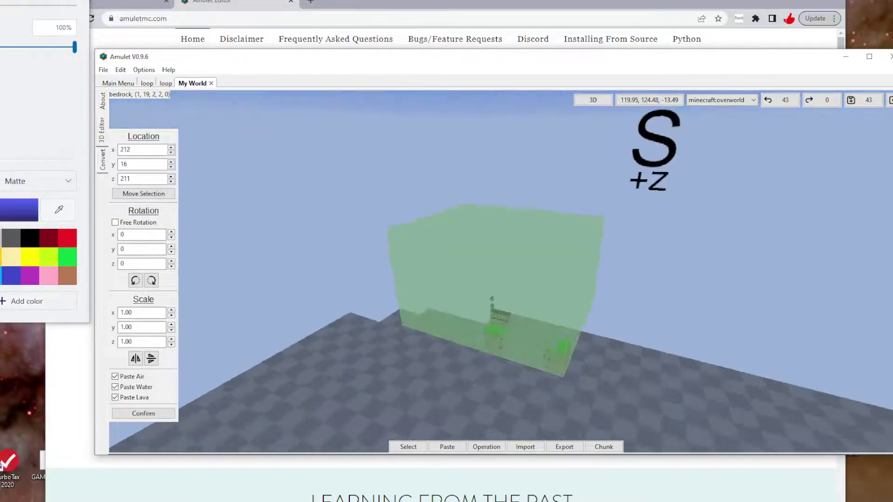
# Step: Try different positions for the imported schematic's preview across the world floor
pyautogui.moveTo(501, 272); pyautogui.dragTo(501, 272, button='right')
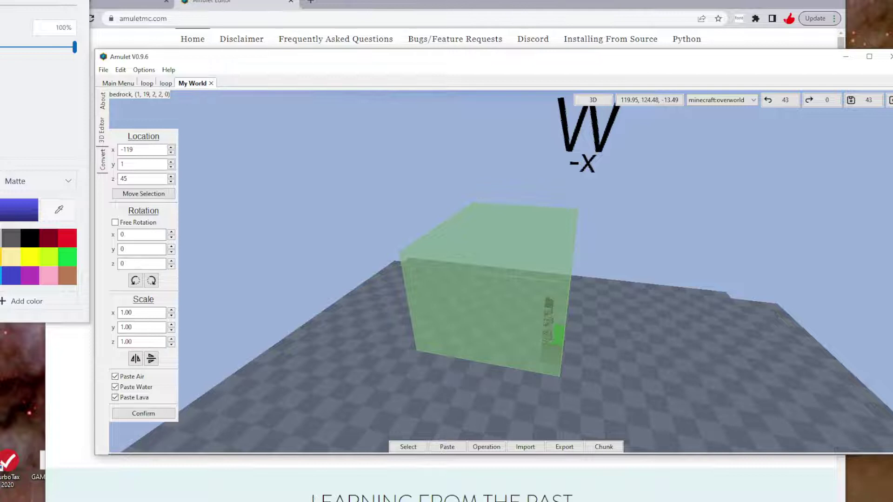
pyautogui.moveTo(501, 272); pyautogui.dragTo(501, 272, button='right')
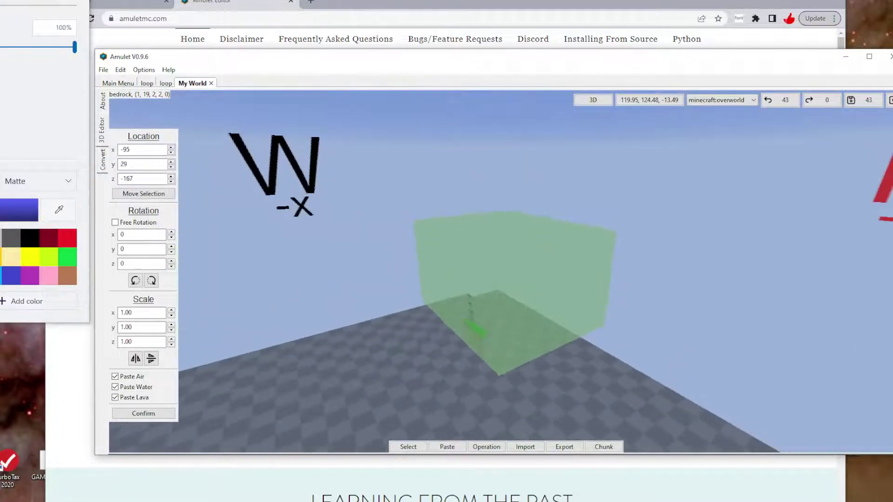
pyautogui.press('r')
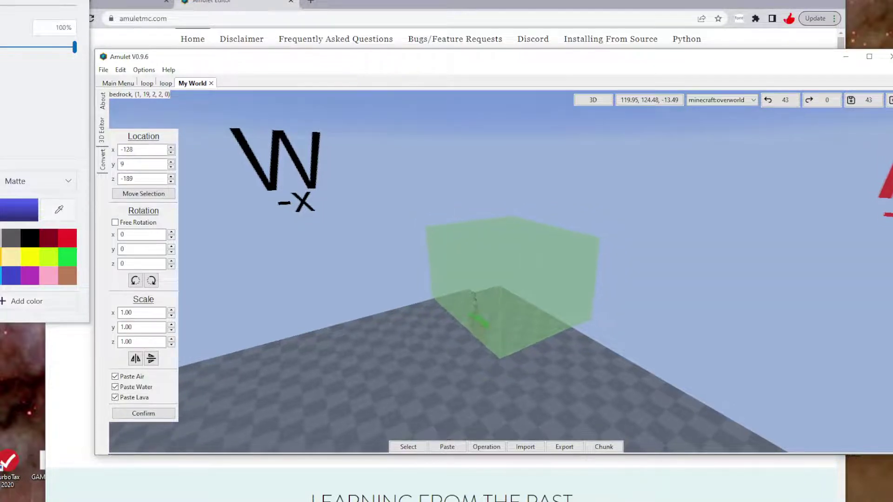
pyautogui.moveTo(501, 272); pyautogui.dragTo(501, 272, button='right')
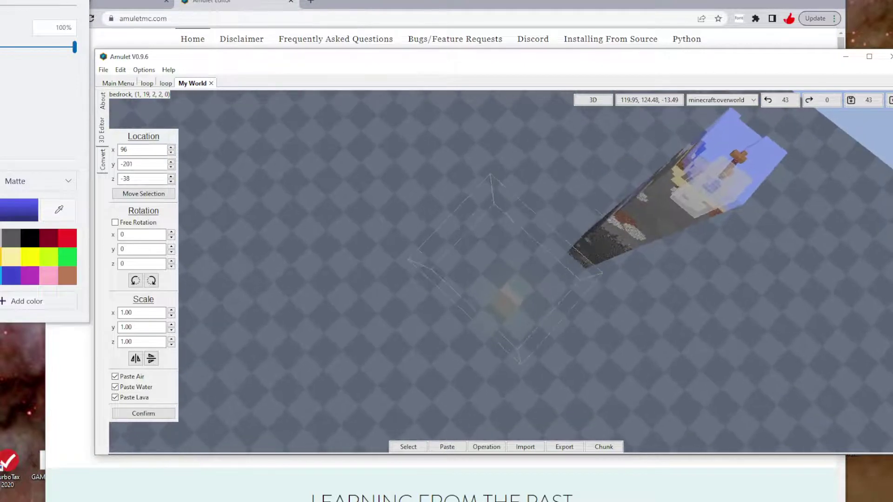
# Step: Reposition the camera through the 2D view and place the castle preview beside the terrain column at location 142, 37, 14
pyautogui.press('Tab')
pyautogui.press('a')
pyautogui.press('d')
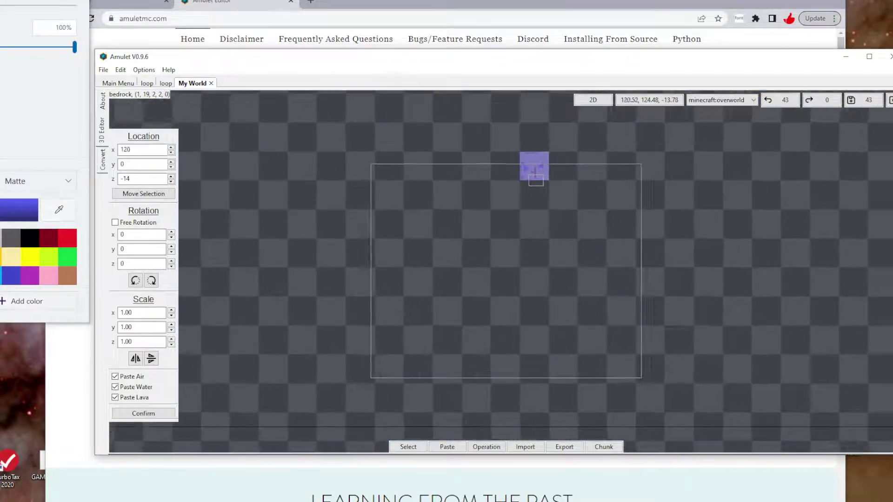
pyautogui.press('s')
pyautogui.press('d')
pyautogui.press('s')
pyautogui.press('a')
pyautogui.press('Tab')
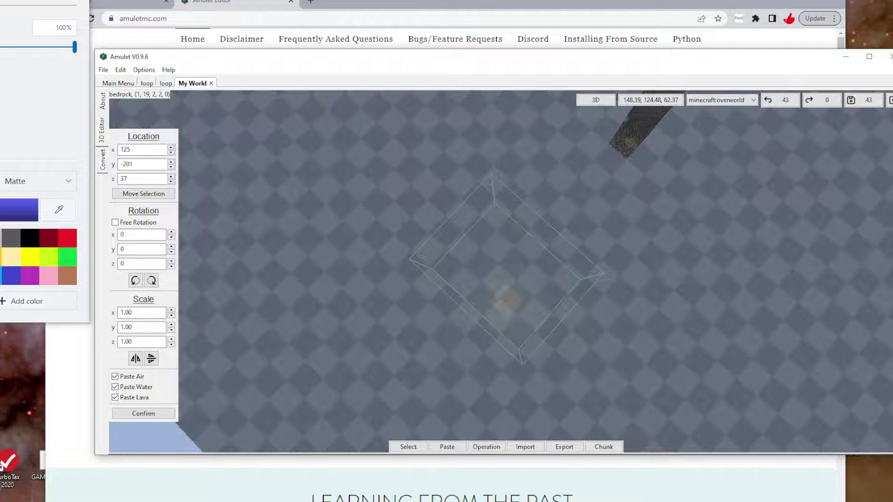
pyautogui.rightClick(509, 272)
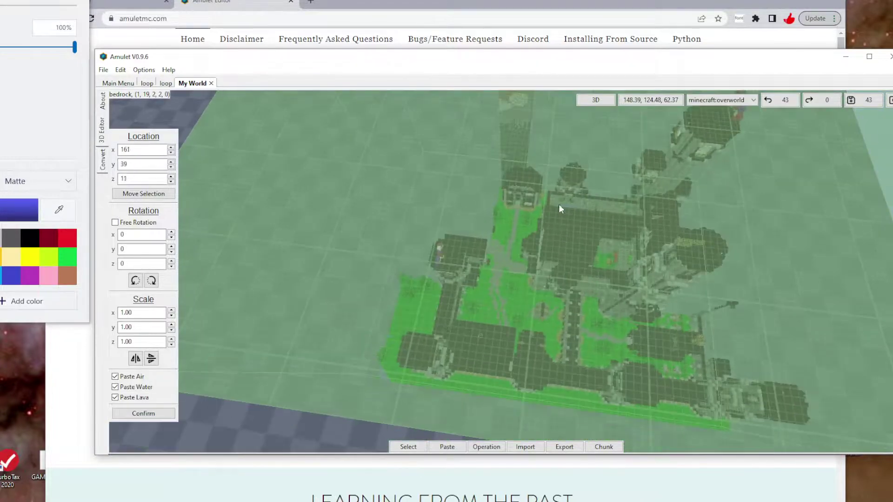
pyautogui.moveTo(560, 205); pyautogui.dragTo(508, 272, button='right')
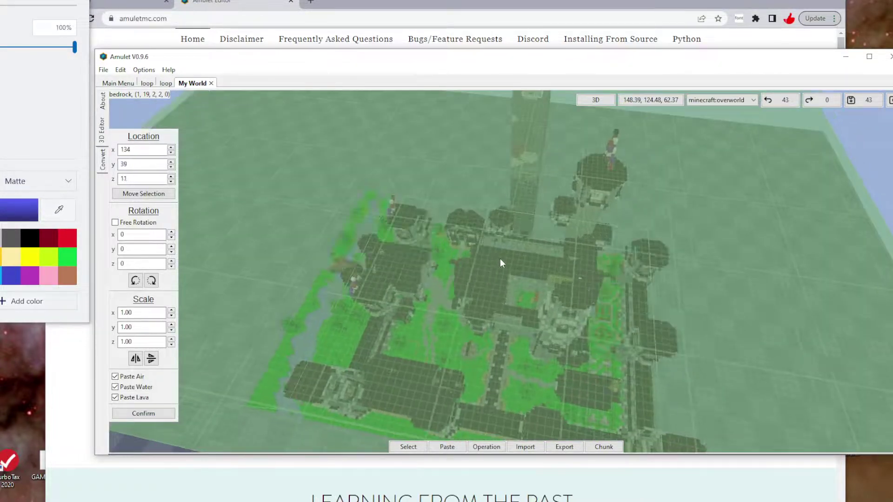
pyautogui.click(514, 271)
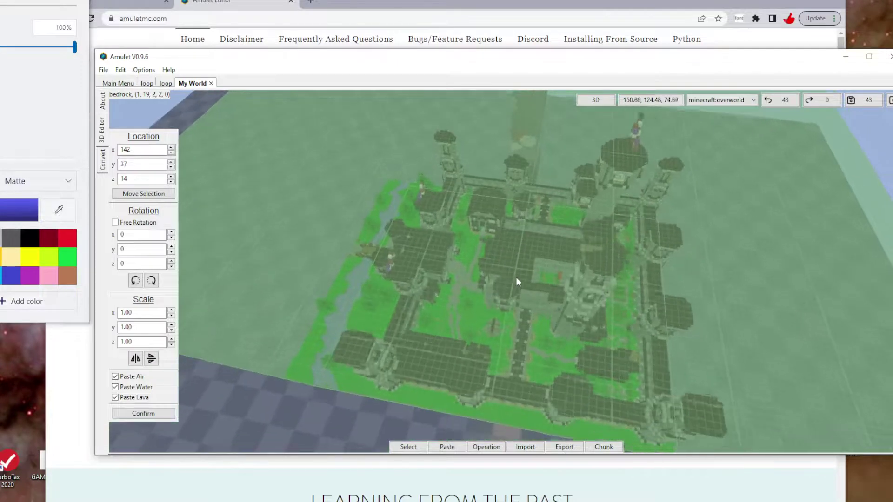
# Step: Inspect the placed castle preview from the south, facing north toward the terrain column
pyautogui.press('Tab')
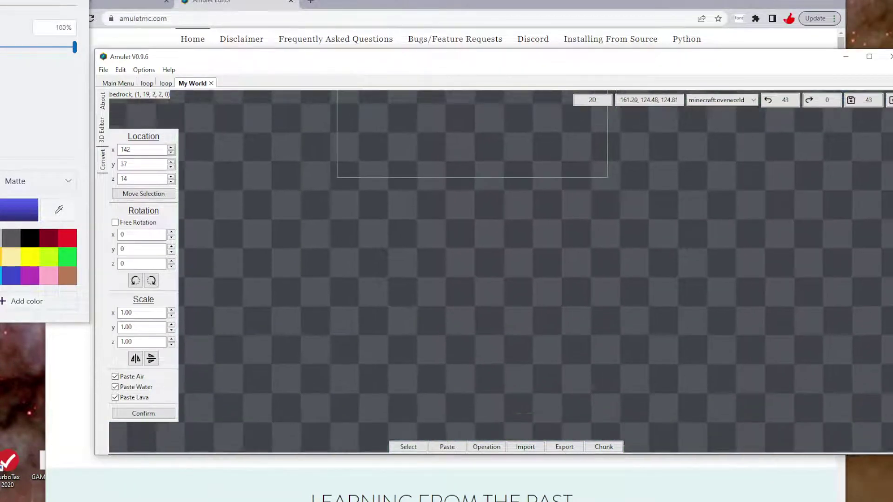
pyautogui.press('Tab')
pyautogui.press('space')
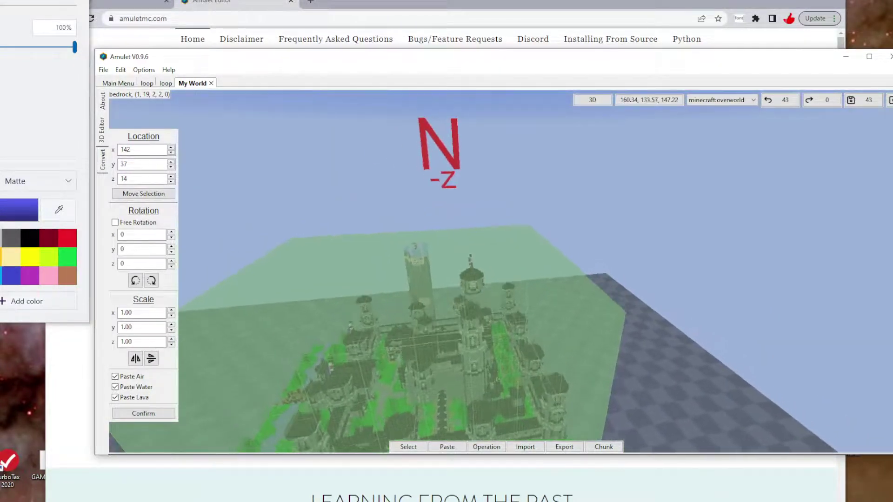
pyautogui.press('shift')
pyautogui.rightClick(506, 350)
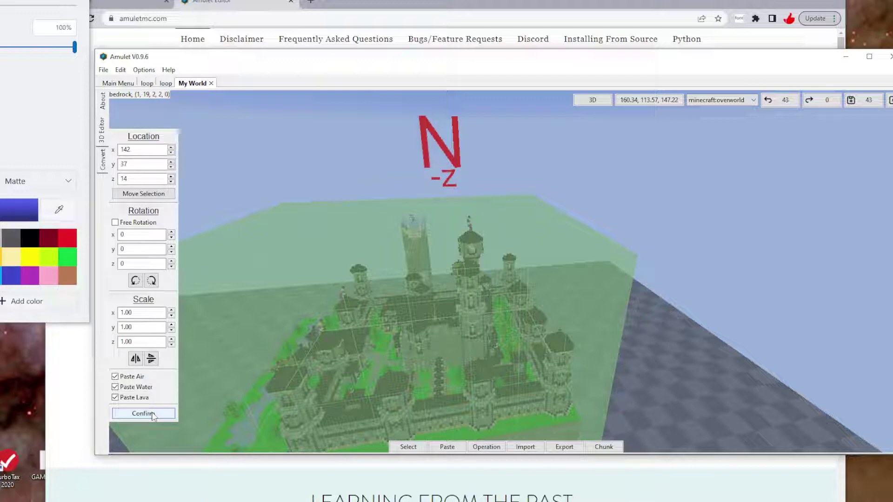
# Step: Examine the paste settings for the castle, going from the z scale through the mirror options
pyautogui.click(140, 341)
pyautogui.press('Tab')
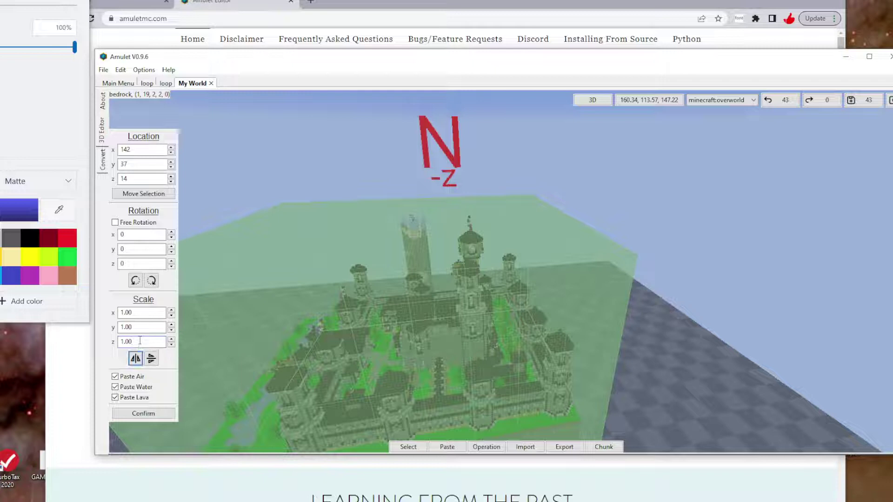
pyautogui.press('Tab')
pyautogui.press('Tab')
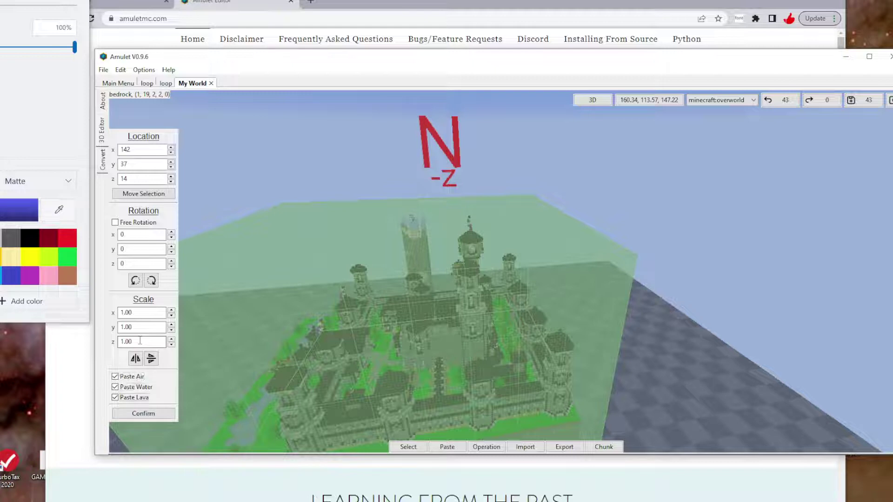
# Step: Go through the castle's remaining paste settings, from the air, water and lava options to the paste confirmation
pyautogui.press('Tab')
pyautogui.press('Tab')
pyautogui.press('Tab')
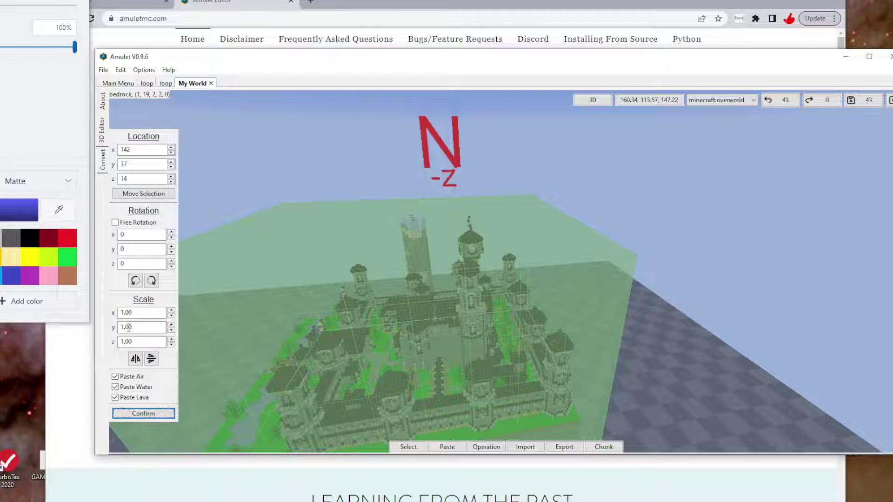
pyautogui.click(395, 380)
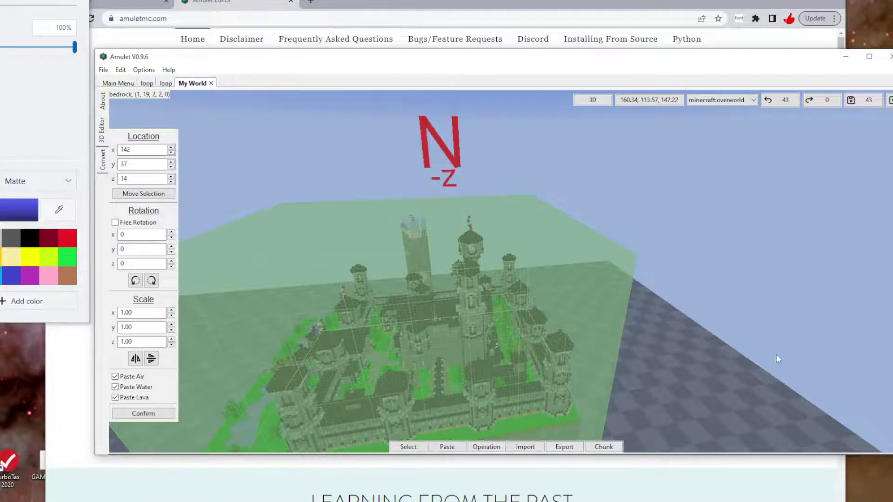
# Step: Inspect the castle preview from ground level, circling from its south side around to the east side
pyautogui.moveTo(778, 359)
pyautogui.mouseDown(button='right')
pyautogui.moveTo(637, 359)
pyautogui.moveTo(698, 343)
pyautogui.mouseUp(button='right')
pyautogui.press('s')
pyautogui.press('shift')
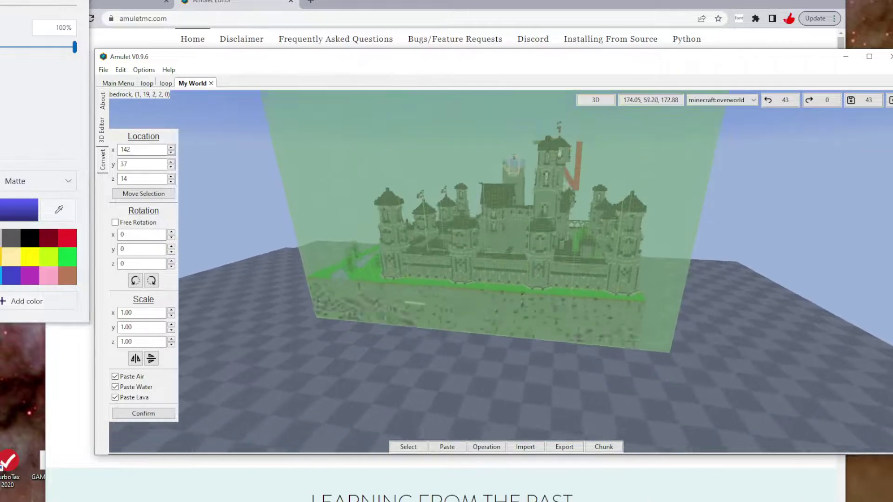
pyautogui.press('space')
pyautogui.press('w')
pyautogui.moveTo(698, 344); pyautogui.dragTo(642, 311, button='right')
pyautogui.press('w')
pyautogui.press('d')
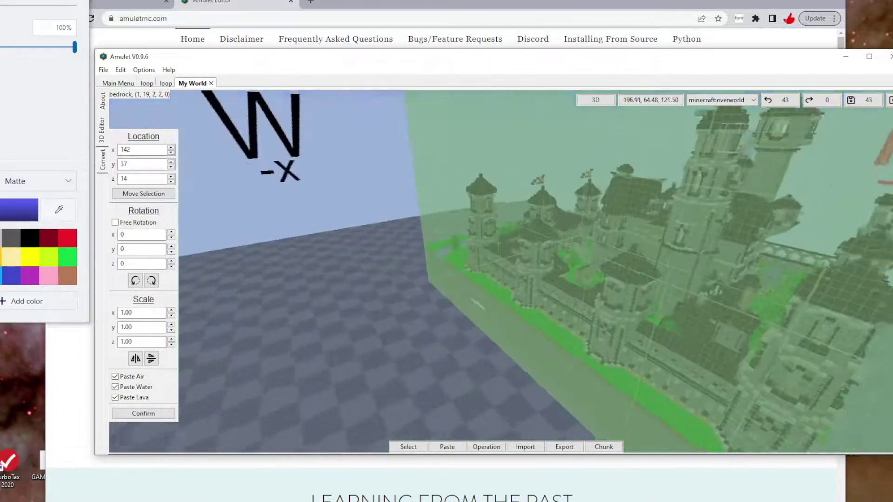
pyautogui.press('d')
pyautogui.press('s')
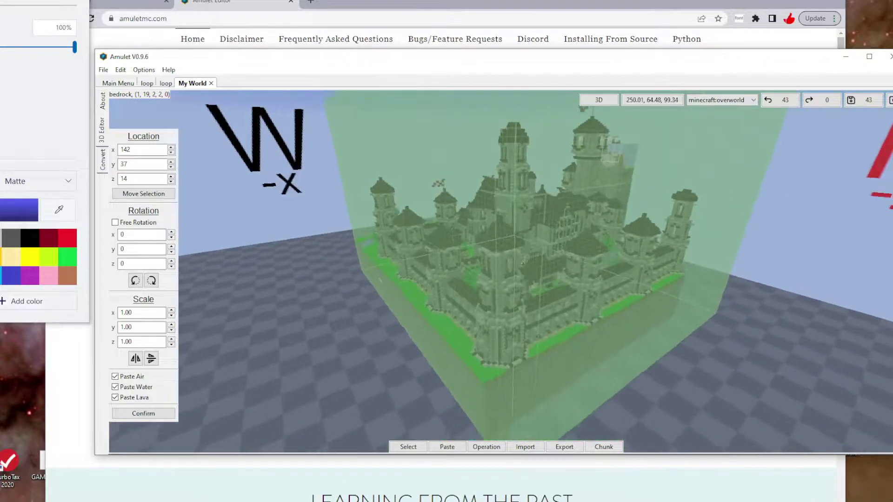
pyautogui.press('d')
pyautogui.moveTo(524, 262); pyautogui.dragTo(510, 264, button='right')
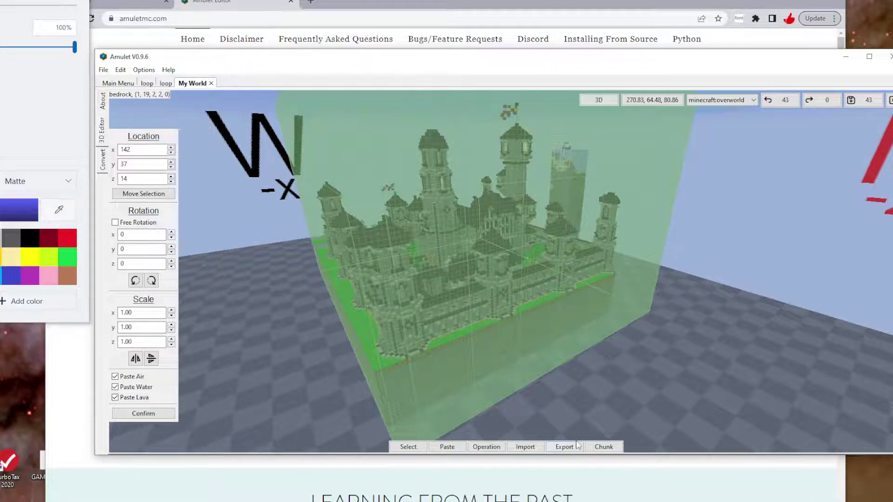
# Step: Switch to chunk editing and select a rectangular area of 11 by 5 chunks east of the terrain column
pyautogui.click(577, 446)
pyautogui.click(604, 447)
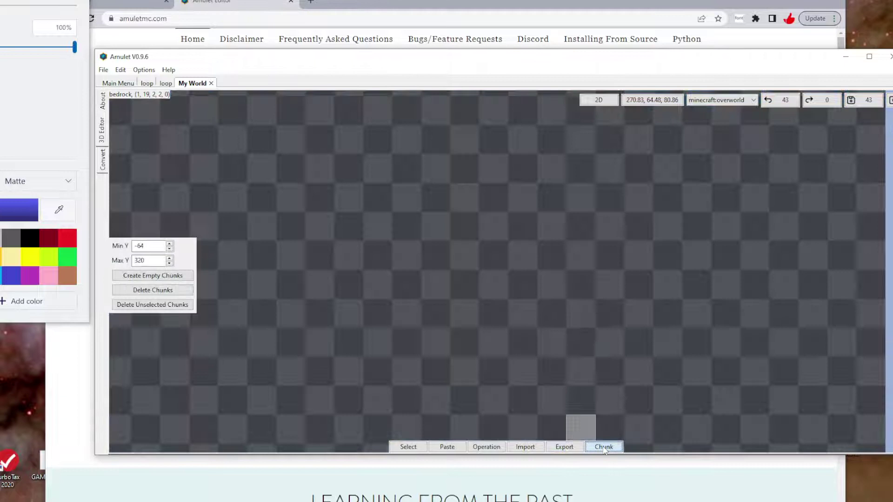
pyautogui.press('d')
pyautogui.press('s')
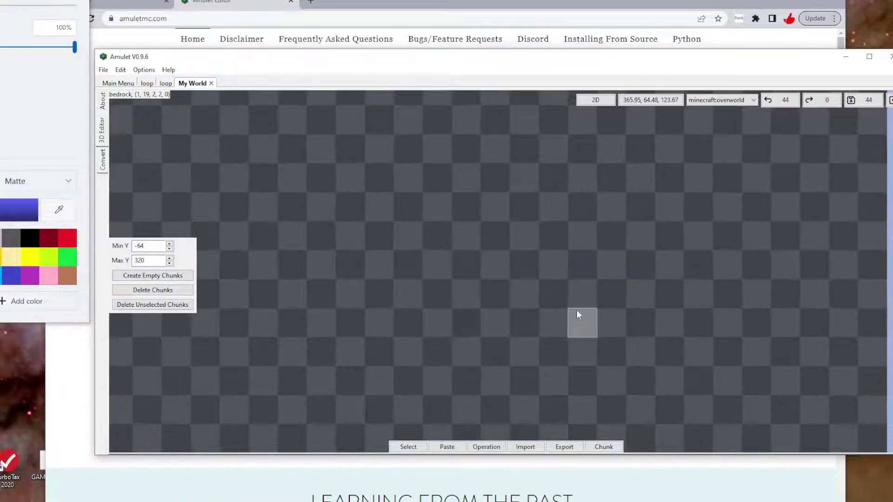
pyautogui.moveTo(543, 286); pyautogui.dragTo(696, 356)
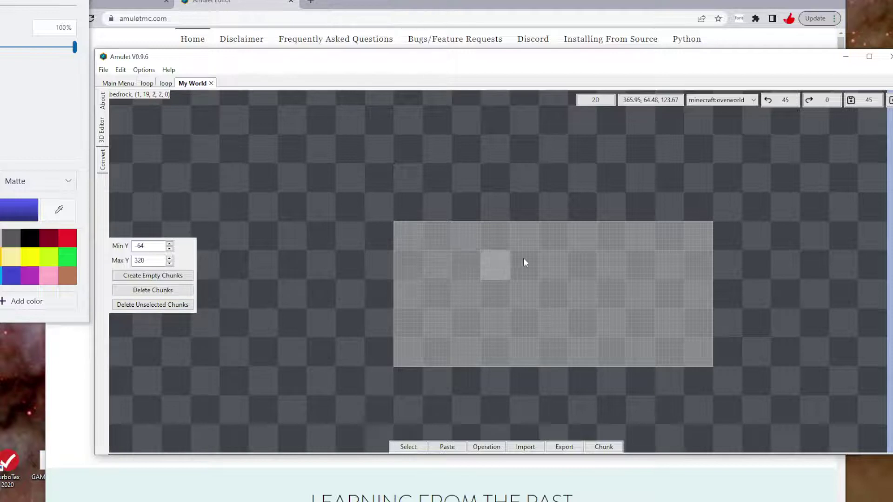
# Step: Examine the chunk deletion options and the extent of the selected chunk area in both the 2D and 3D views
pyautogui.moveTo(564, 269); pyautogui.dragTo(462, 255, button='right')
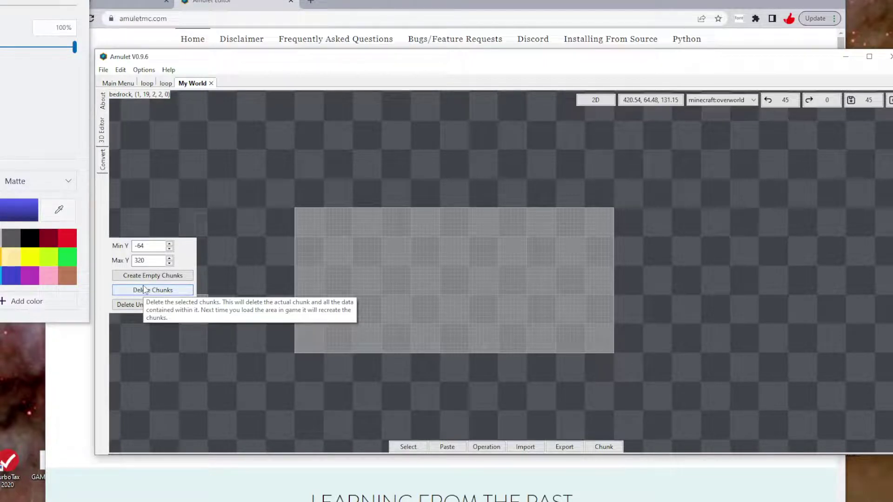
pyautogui.moveTo(522, 334); pyautogui.dragTo(460, 100, button='right')
pyautogui.moveTo(550, 324); pyautogui.dragTo(559, 330, button='right')
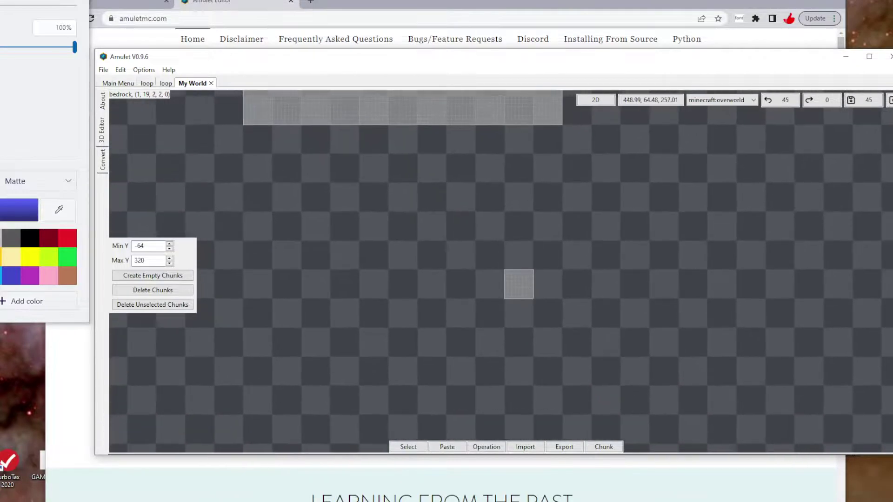
pyautogui.moveTo(519, 284); pyautogui.dragTo(499, 239, button='right')
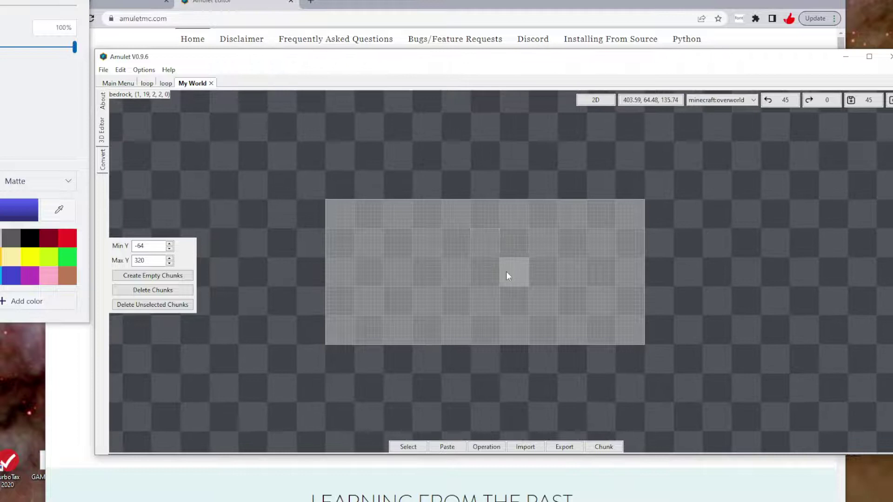
pyautogui.press('Tab')
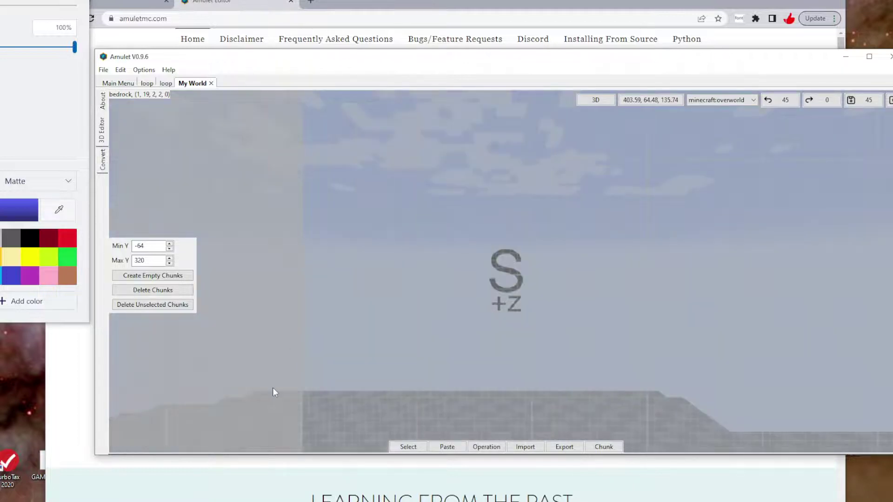
pyautogui.press('space')
pyautogui.moveTo(305, 381); pyautogui.dragTo(507, 270, button='right')
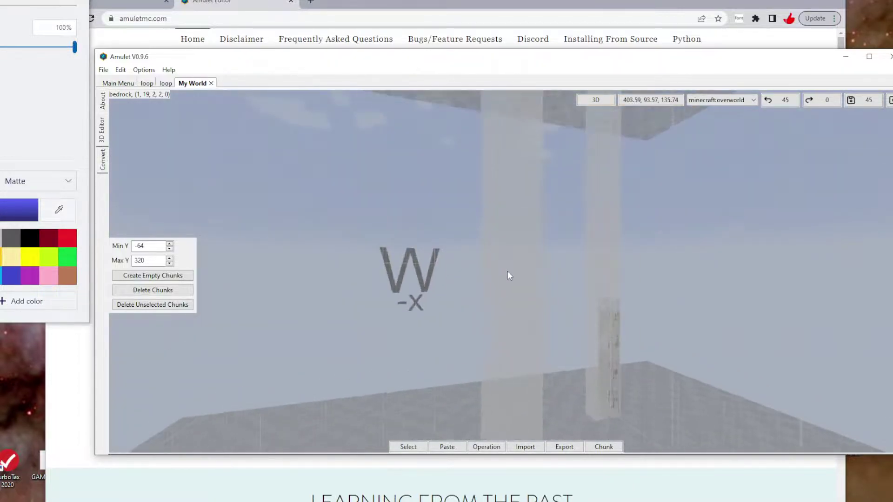
pyautogui.click(603, 447)
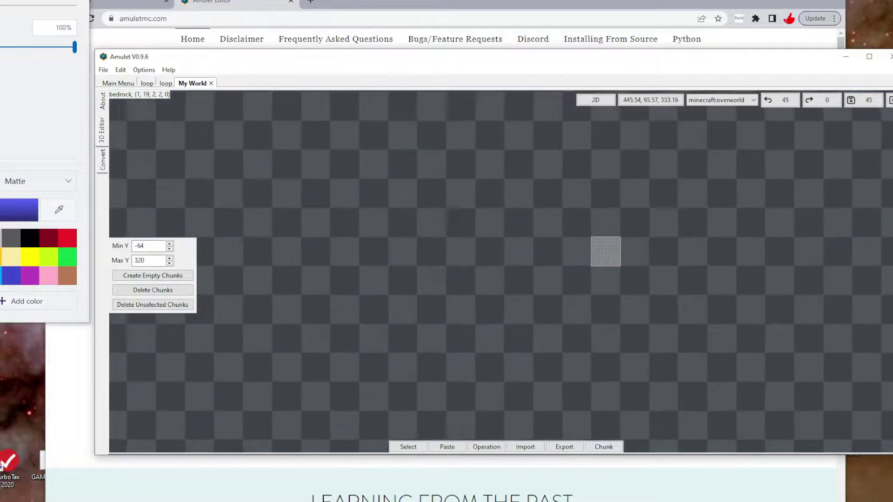
pyautogui.moveTo(514, 111); pyautogui.dragTo(483, 229, button='right')
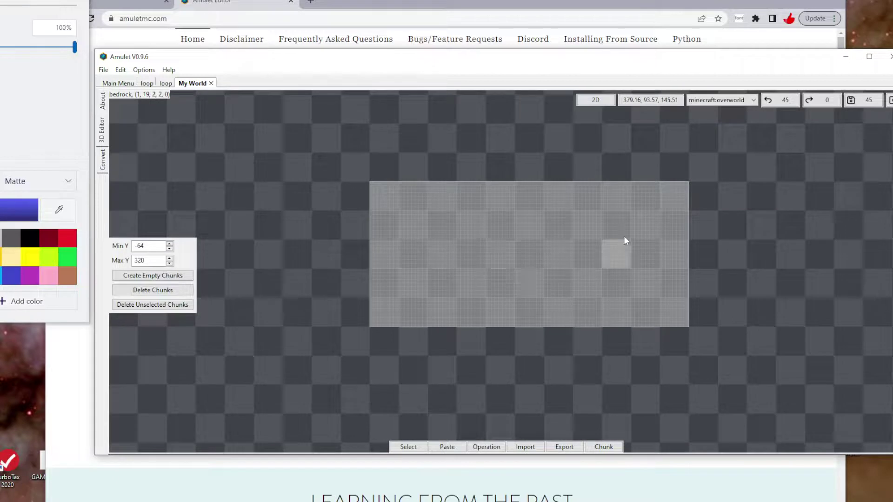
# Step: Choose the Fill operation for the selected chunk area
pyautogui.click(481, 449)
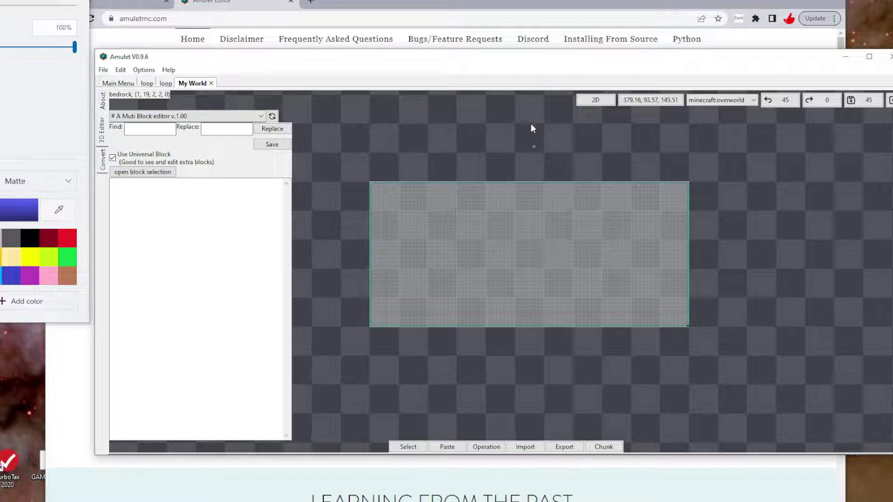
pyautogui.click(186, 117)
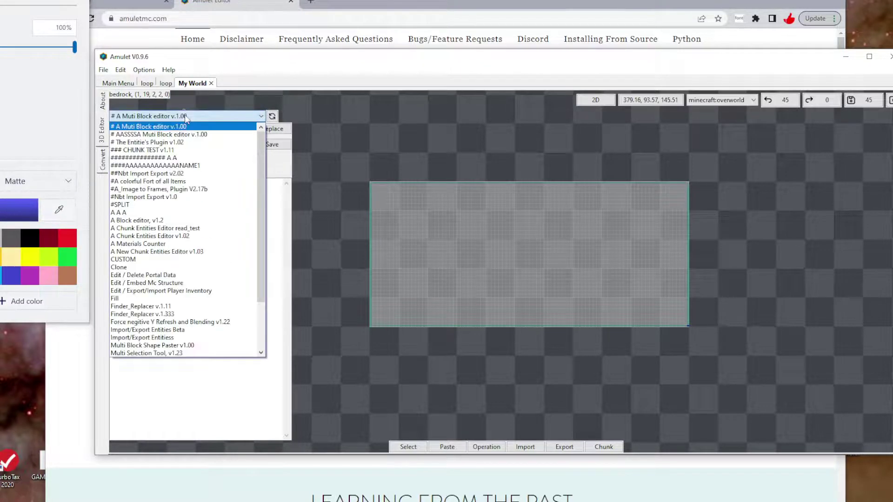
pyautogui.click(184, 299)
pyautogui.click(186, 298)
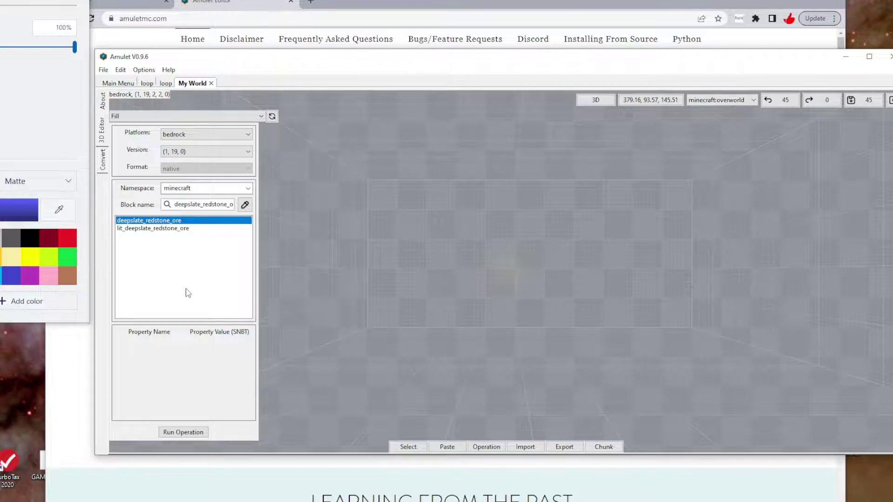
pyautogui.moveTo(506, 272); pyautogui.dragTo(511, 323, button='right')
pyautogui.press('s')
pyautogui.press('s')
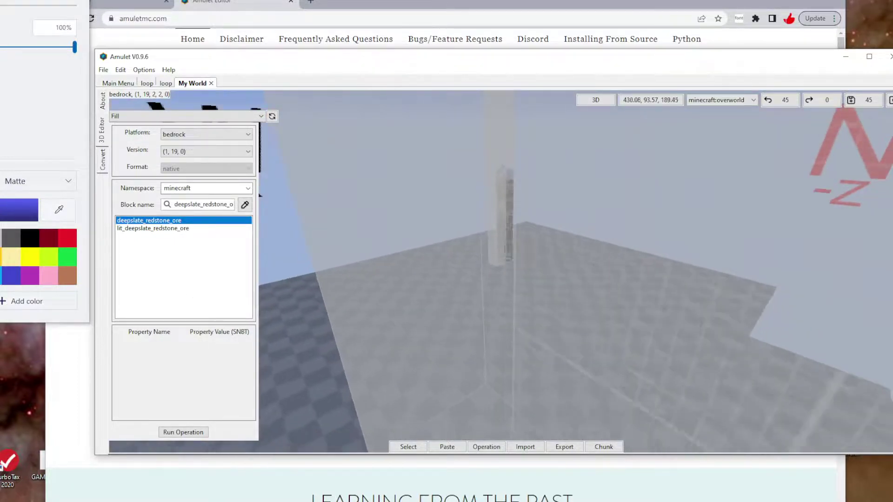
pyautogui.press('w')
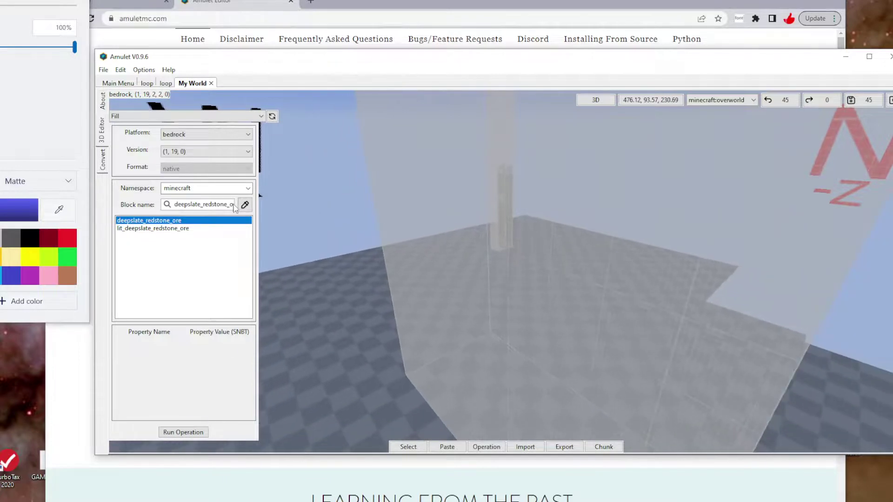
# Step: Find gold_block in the minecraft namespace and fill the selected chunk area with it
pyautogui.click(220, 192)
pyautogui.click(202, 202)
pyautogui.doubleClick(210, 204)
pyautogui.write('gold')
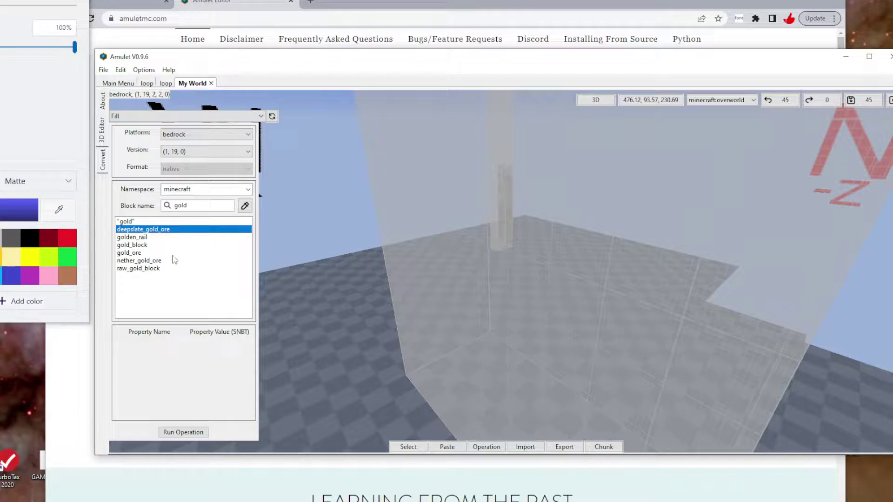
pyautogui.click(145, 245)
pyautogui.click(184, 432)
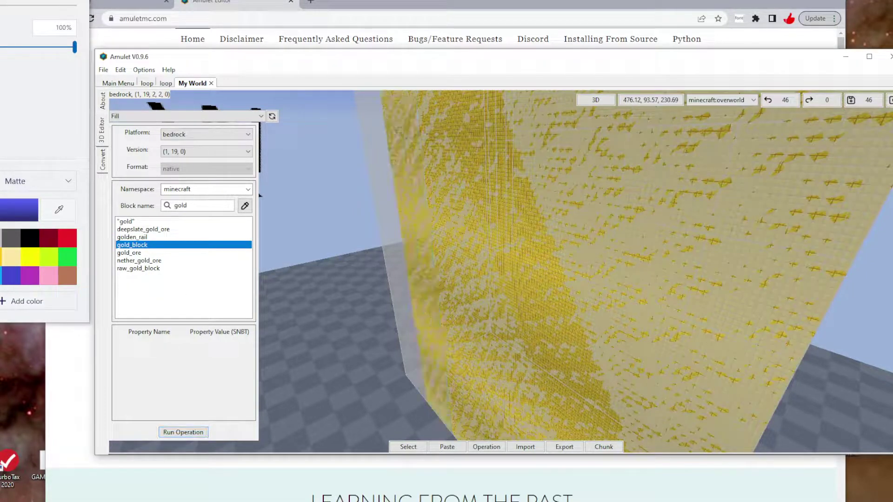
pyautogui.moveTo(554, 348); pyautogui.dragTo(502, 274, button='right')
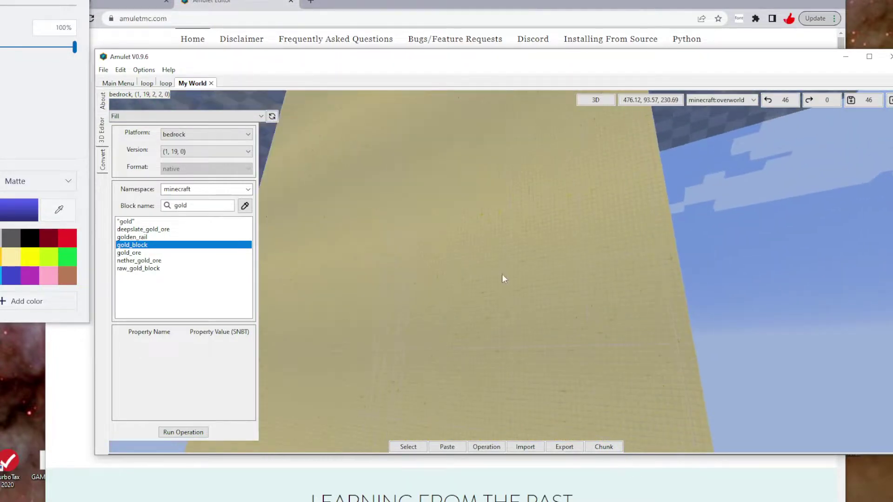
# Step: Set the fill block to diamond_block, fill the selected chunk area with it and inspect the filled volume
pyautogui.doubleClick(212, 205)
pyautogui.write('di')
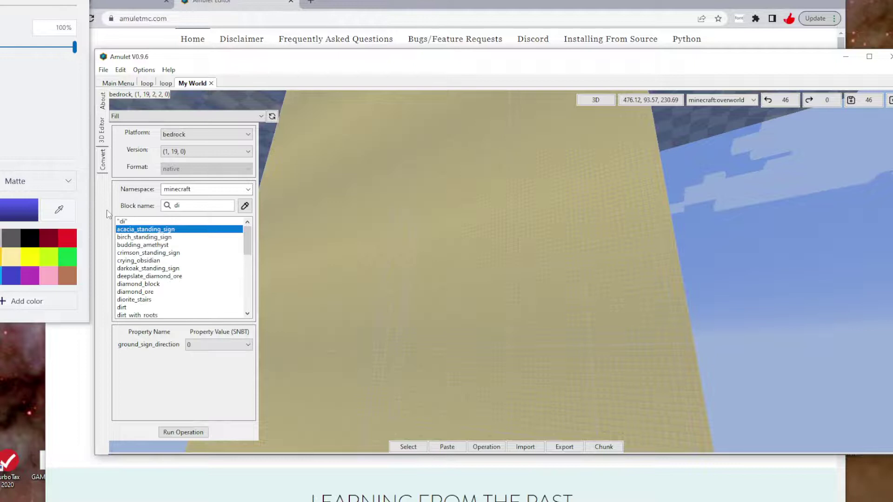
pyautogui.write('amonfd')
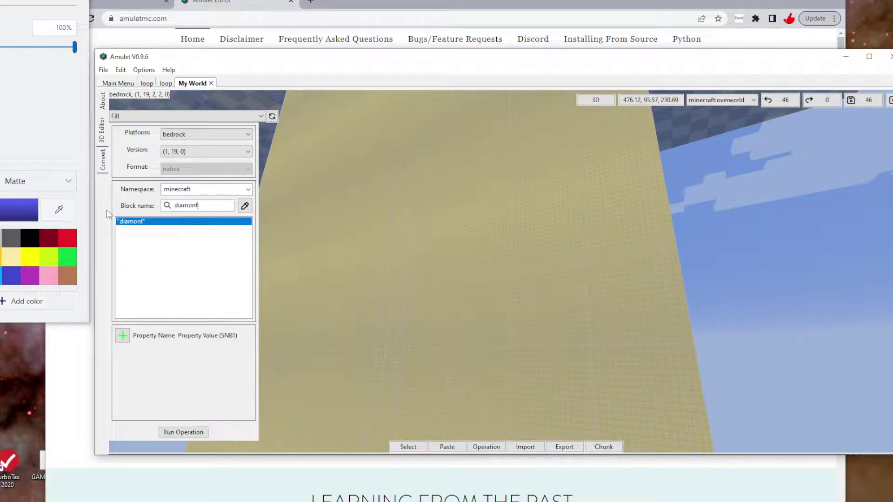
pyautogui.press('BackSpace')
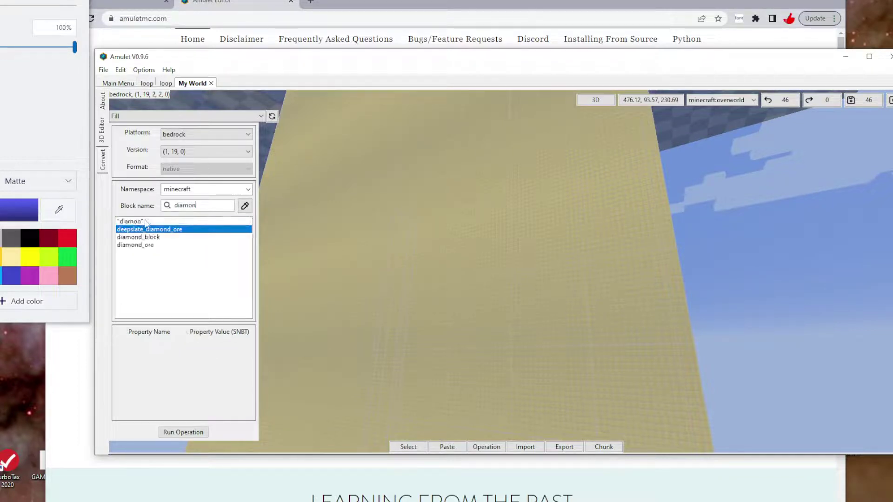
pyautogui.click(148, 237)
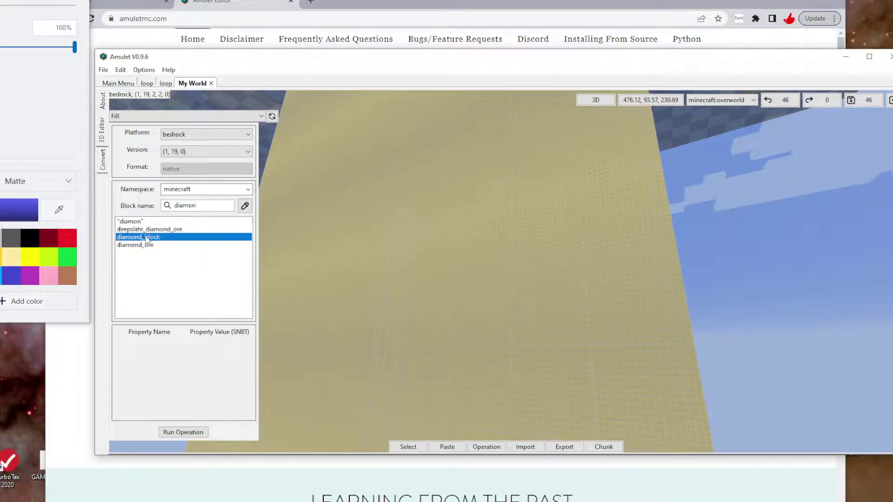
pyautogui.click(195, 433)
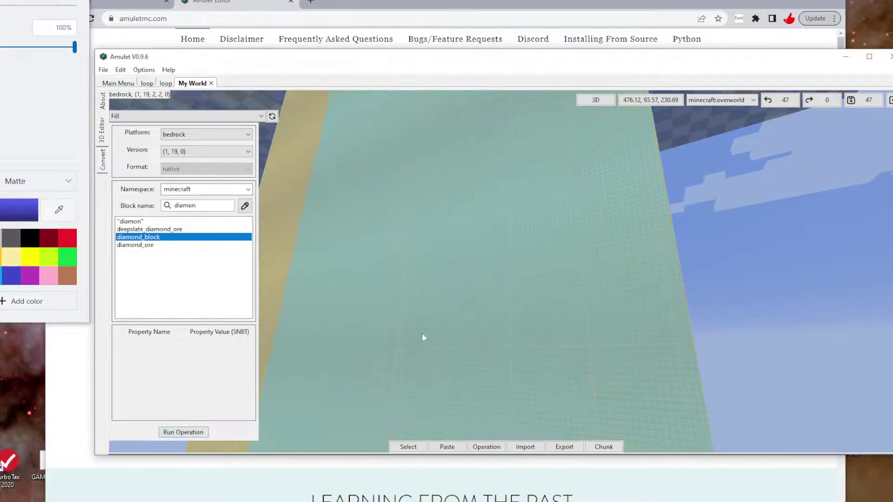
pyautogui.moveTo(423, 333); pyautogui.dragTo(371, 312, button='right')
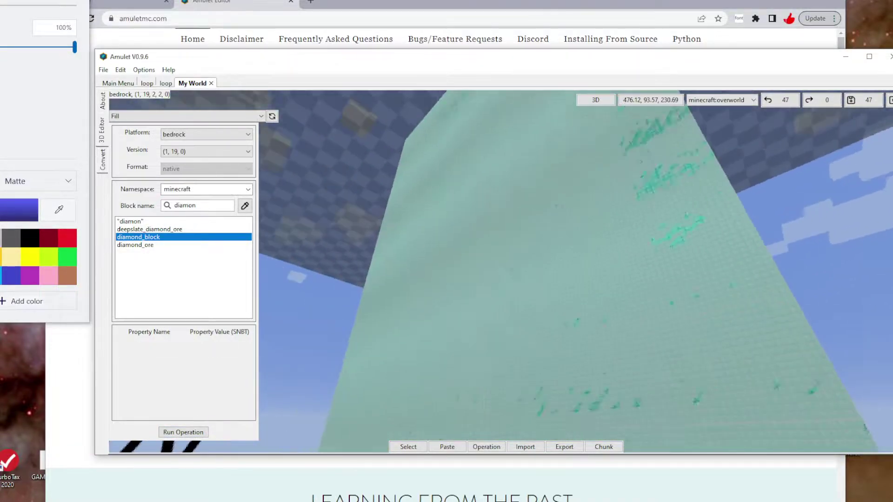
pyautogui.moveTo(553, 237); pyautogui.dragTo(453, 391, button='right')
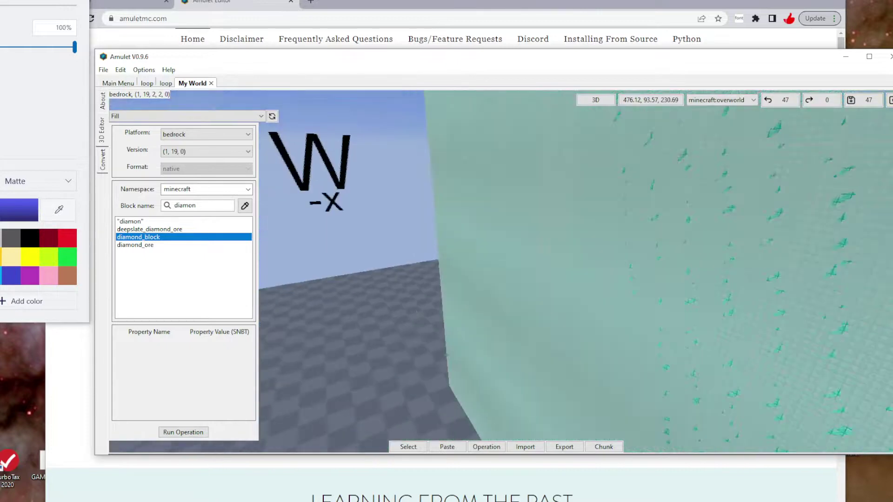
pyautogui.moveTo(446, 333); pyautogui.dragTo(488, 371, button='right')
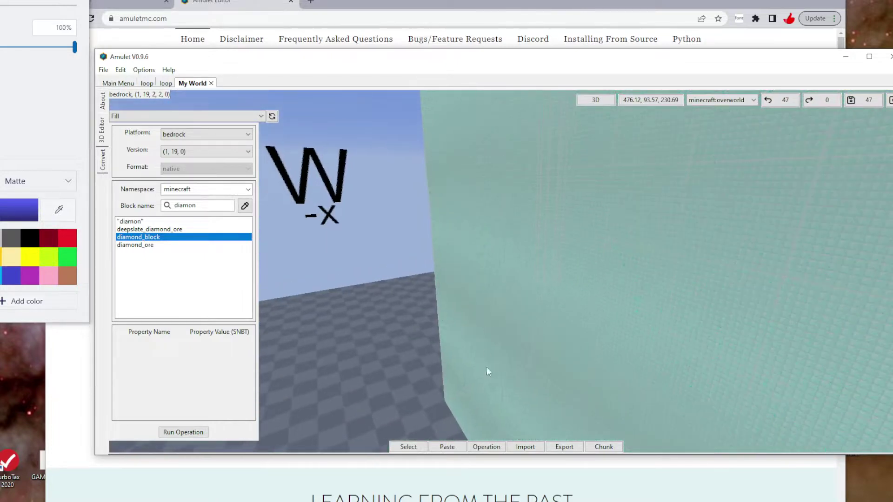
# Step: Box-select a 4x8x12 block region near the ground beside the filled diamond volume
pyautogui.click(408, 447)
pyautogui.moveTo(390, 400); pyautogui.dragTo(549, 418, button='right')
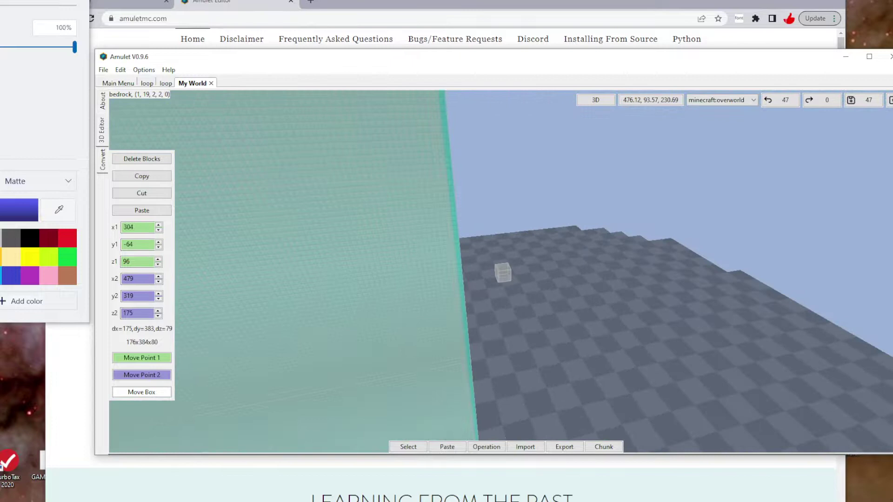
pyautogui.press('d')
pyautogui.press('d')
pyautogui.moveTo(502, 271); pyautogui.dragTo(400, 265, button='right')
pyautogui.press('d')
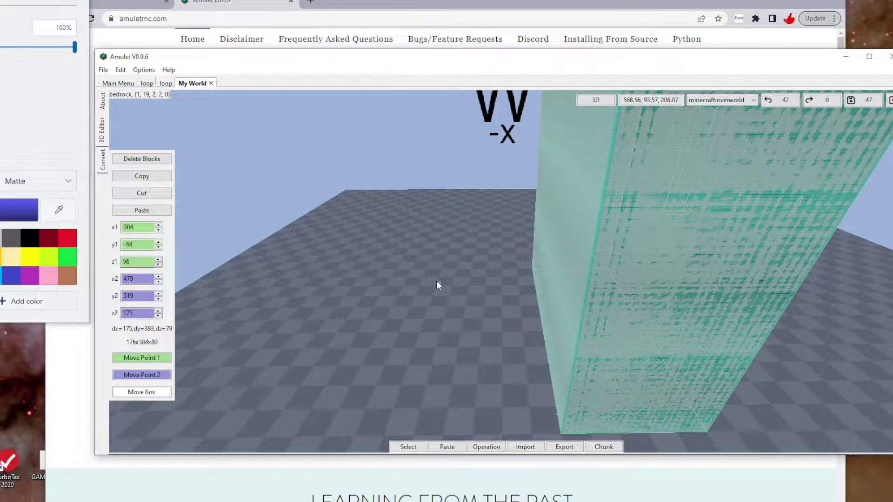
pyautogui.moveTo(347, 255); pyautogui.dragTo(402, 301)
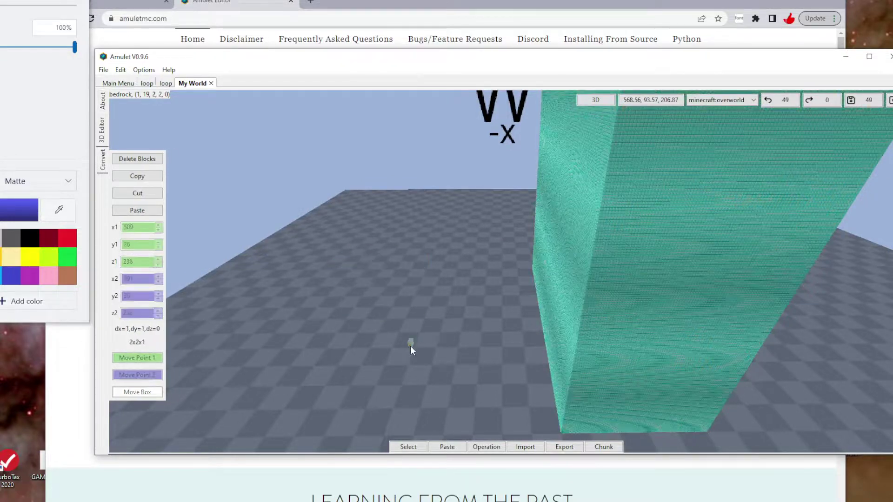
pyautogui.moveTo(410, 345); pyautogui.dragTo(439, 359)
pyautogui.moveTo(439, 359); pyautogui.dragTo(509, 270, button='right')
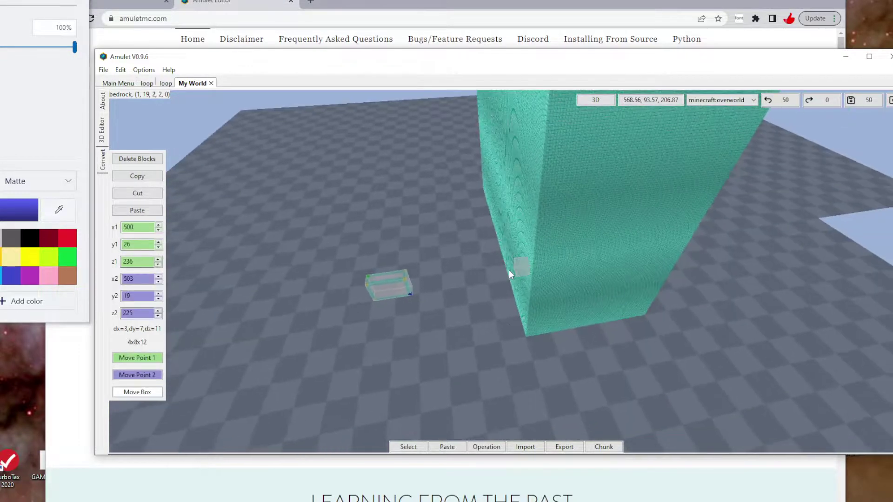
# Step: Browse the available operations and load the # A Muti Block editor v.1.00 plugin
pyautogui.click(486, 448)
pyautogui.click(216, 117)
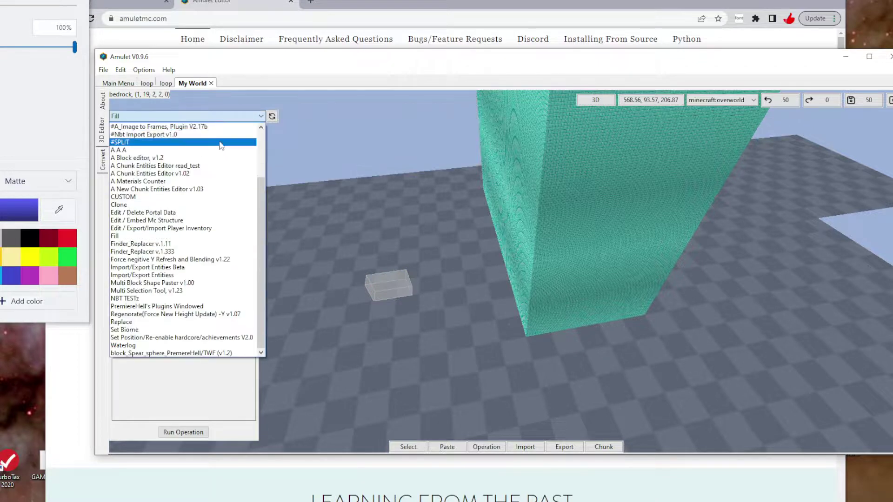
pyautogui.scroll(3, 216, 128)
pyautogui.click(216, 120)
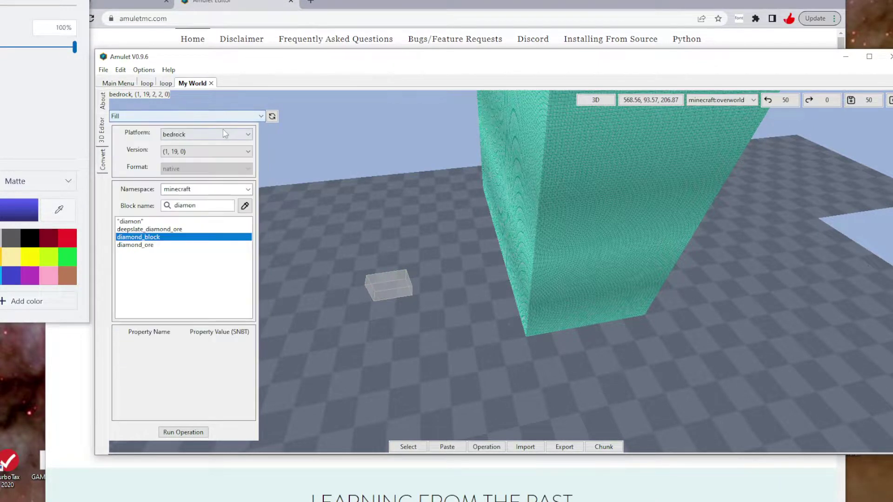
pyautogui.click(221, 117)
pyautogui.click(227, 128)
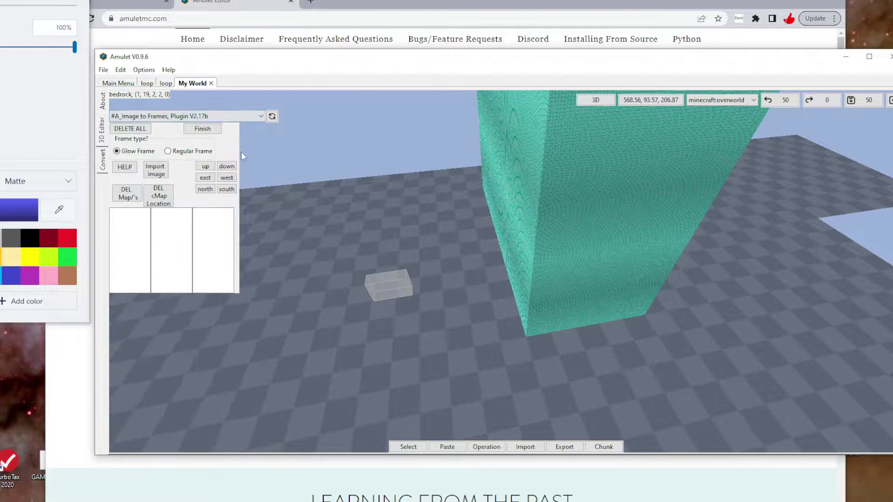
pyautogui.click(194, 116)
pyautogui.scroll(3, 212, 149)
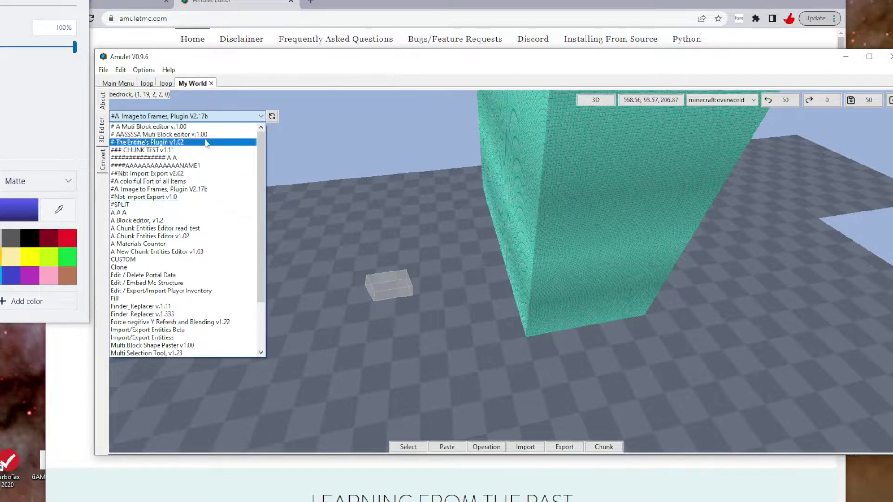
pyautogui.click(207, 123)
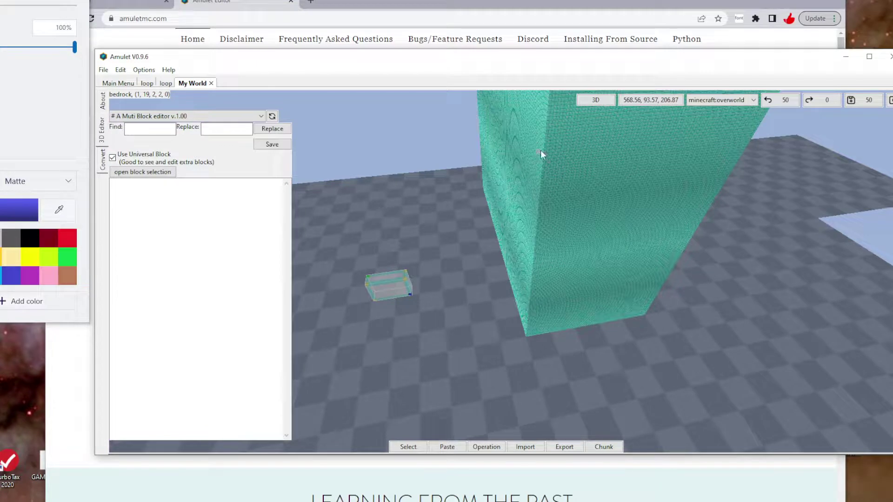
# Step: Try several box selections on the faces and along the near vertical edge of the diamond volume
pyautogui.click(518, 99)
pyautogui.moveTo(565, 172); pyautogui.dragTo(605, 194)
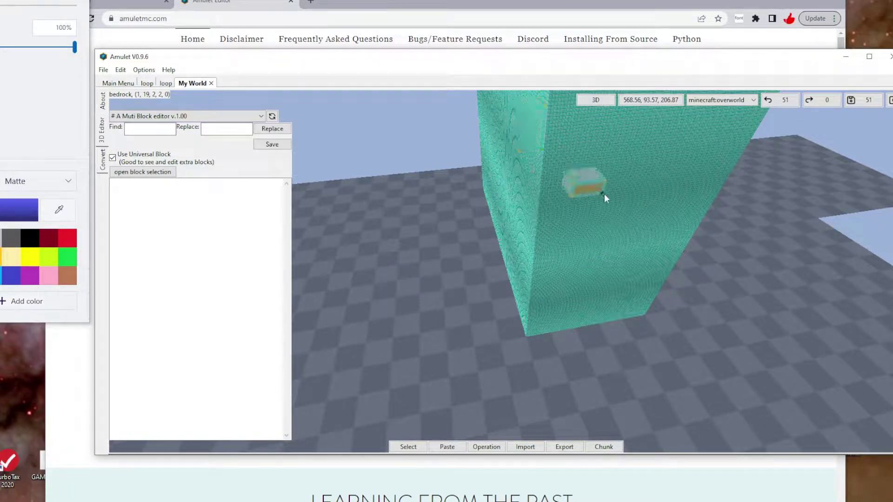
pyautogui.click(593, 154)
pyautogui.moveTo(610, 163); pyautogui.dragTo(506, 272, button='right')
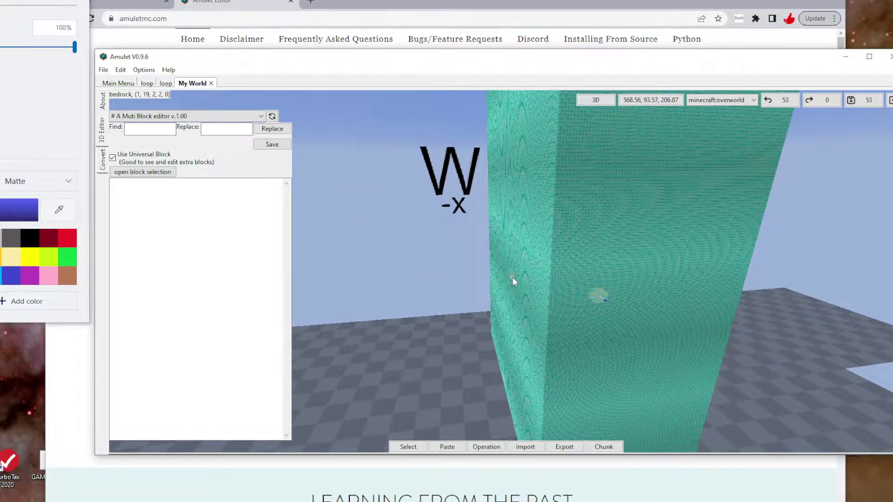
pyautogui.press('w')
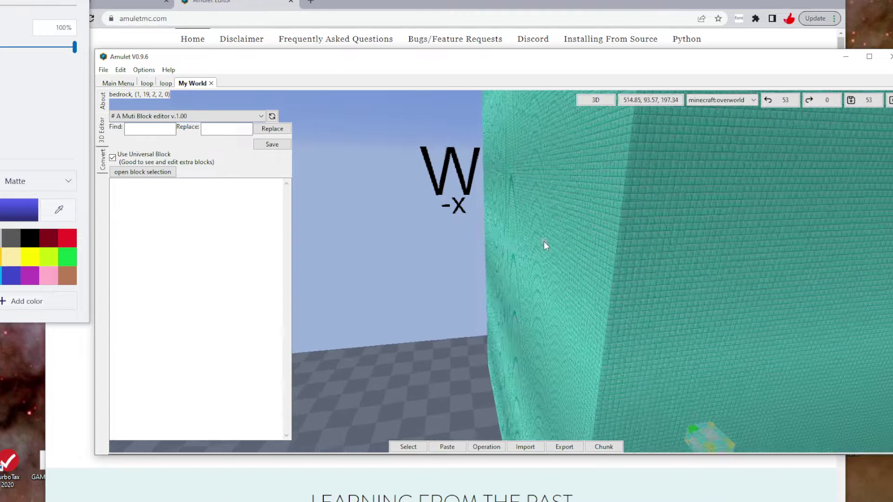
pyautogui.press('w')
pyautogui.click(566, 243)
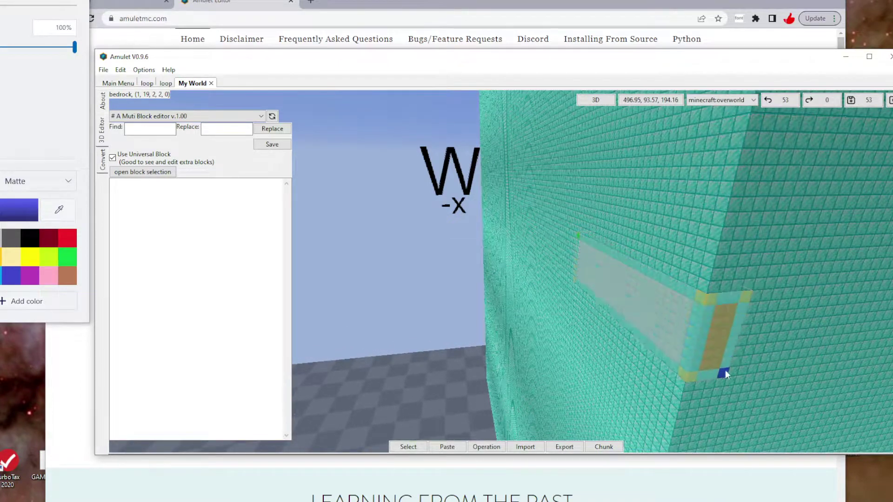
pyautogui.click(717, 400)
# Step: Select the single diamond block at (479, 92, 175) on the vertical edge of the volume
pyautogui.moveTo(430, 275); pyautogui.dragTo(492, 247, button='right')
pyautogui.moveTo(444, 171); pyautogui.dragTo(499, 254)
pyautogui.moveTo(419, 250); pyautogui.dragTo(474, 291)
pyautogui.click(423, 266)
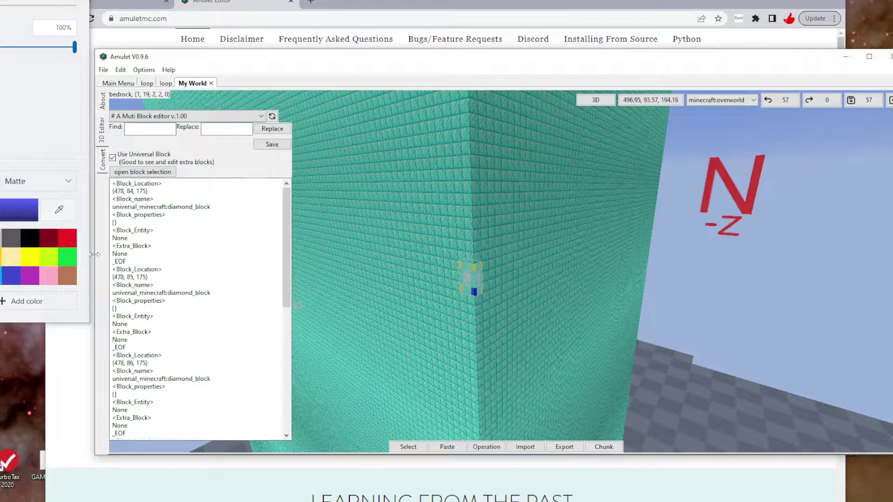
pyautogui.click(467, 197)
pyautogui.click(470, 199)
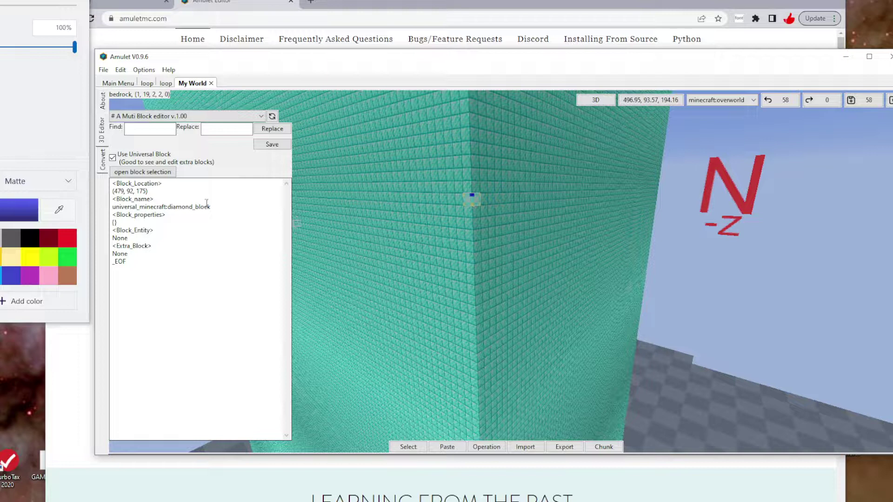
# Step: Change the selected edge block's name to universal_minecraft:goald_block and save the edit
pyautogui.click(198, 209)
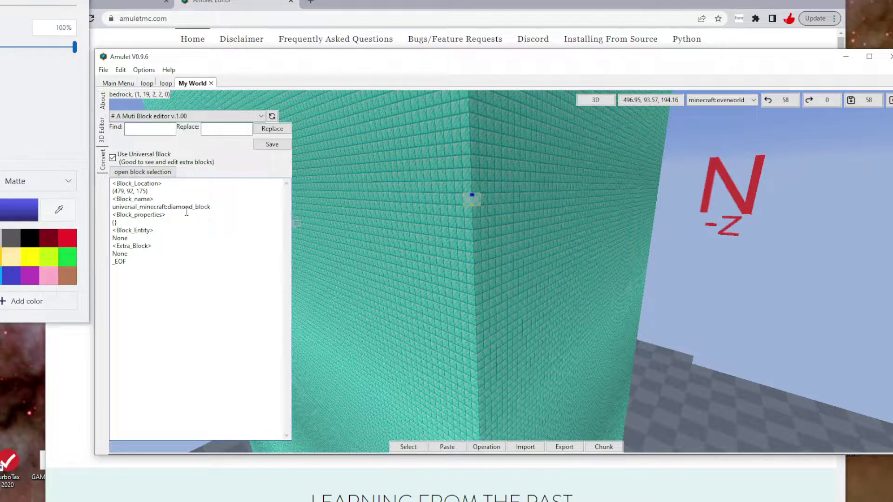
pyautogui.doubleClick(187, 213)
pyautogui.click(184, 208)
pyautogui.moveTo(192, 207); pyautogui.dragTo(167, 208)
pyautogui.write('goald')
pyautogui.click(272, 145)
# Step: Reselect the edited edge block, correct its name to universal_minecraft:gold_block and save it
pyautogui.moveTo(535, 244); pyautogui.dragTo(537, 272)
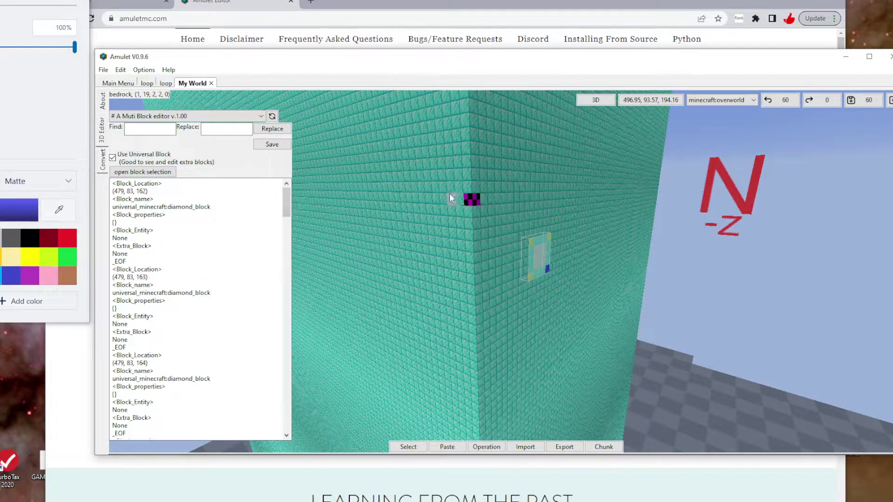
pyautogui.click(471, 200)
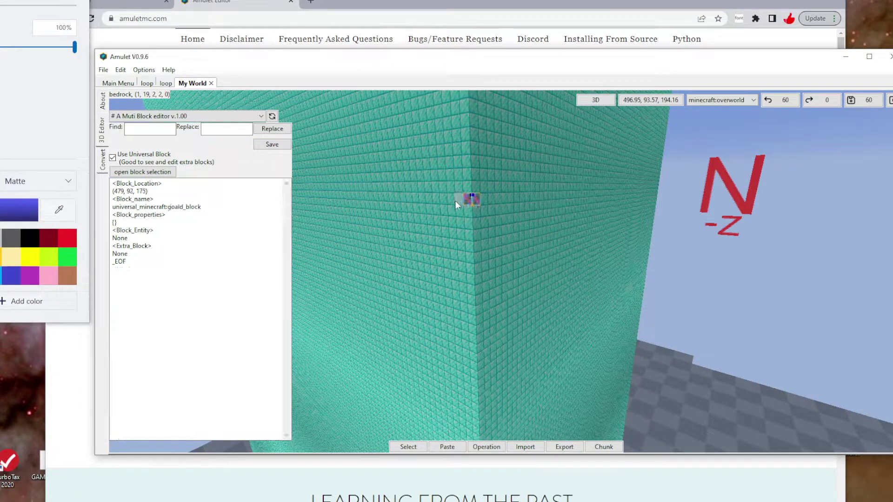
pyautogui.click(271, 143)
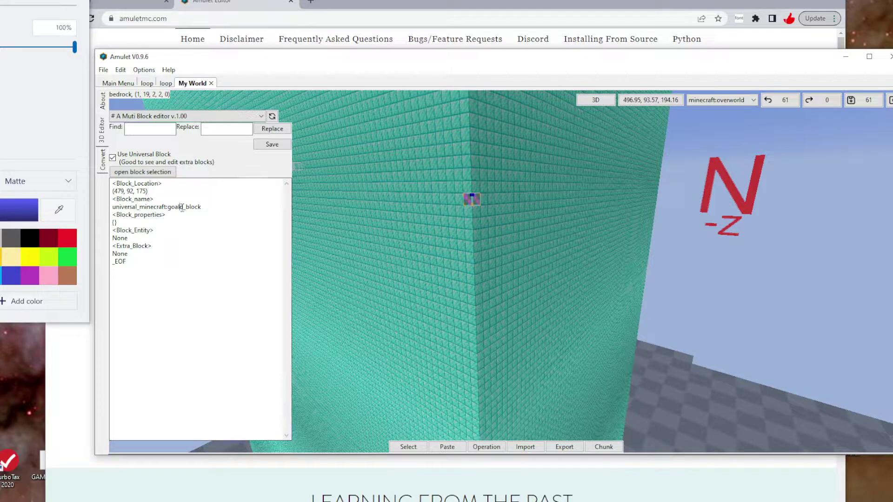
pyautogui.press('BackSpace')
pyautogui.press('BackSpace')
pyautogui.write('l')
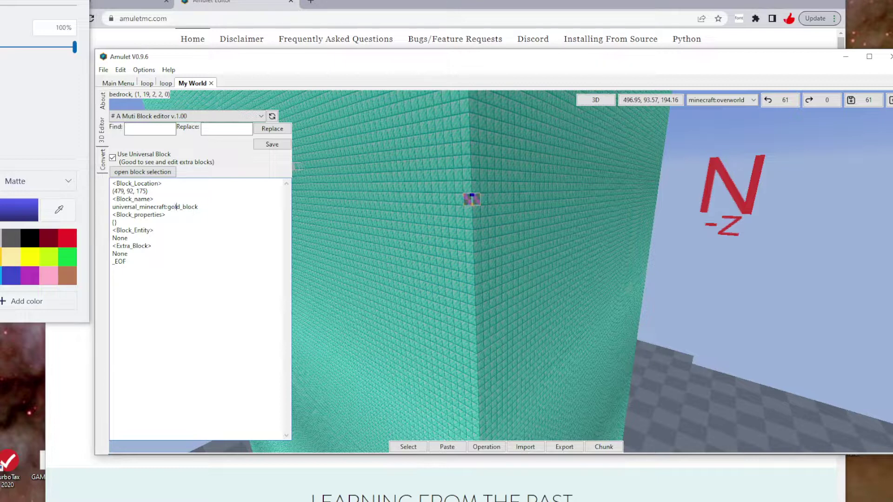
pyautogui.click(277, 148)
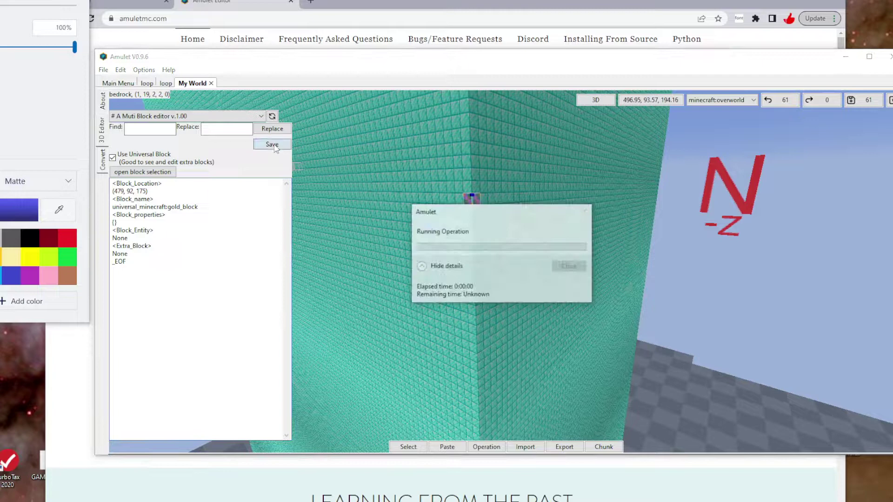
# Step: Select groups of blocks around the gold block and look through their block data to the end of the list
pyautogui.moveTo(500, 243); pyautogui.dragTo(493, 277)
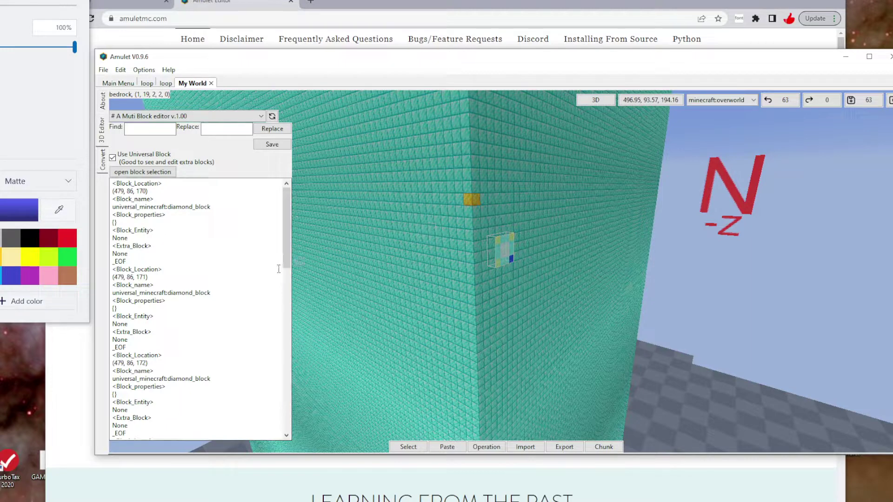
pyautogui.scroll(-7, 210, 248)
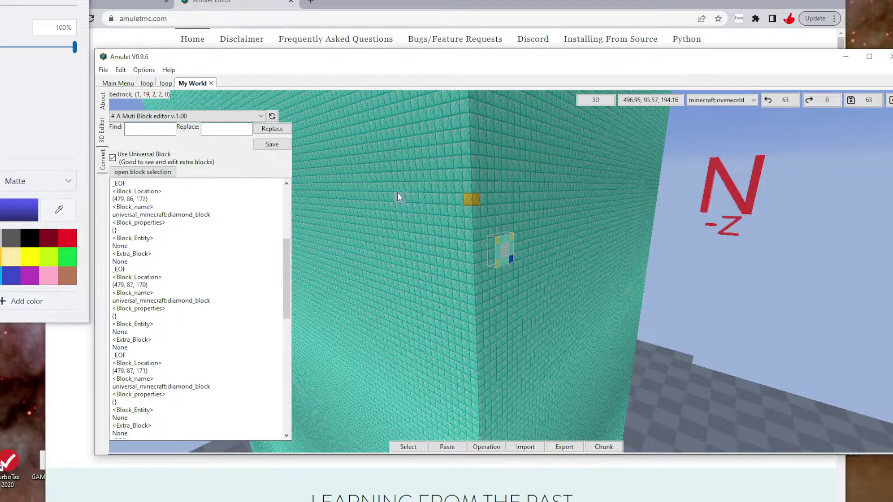
pyautogui.moveTo(398, 192); pyautogui.dragTo(493, 283)
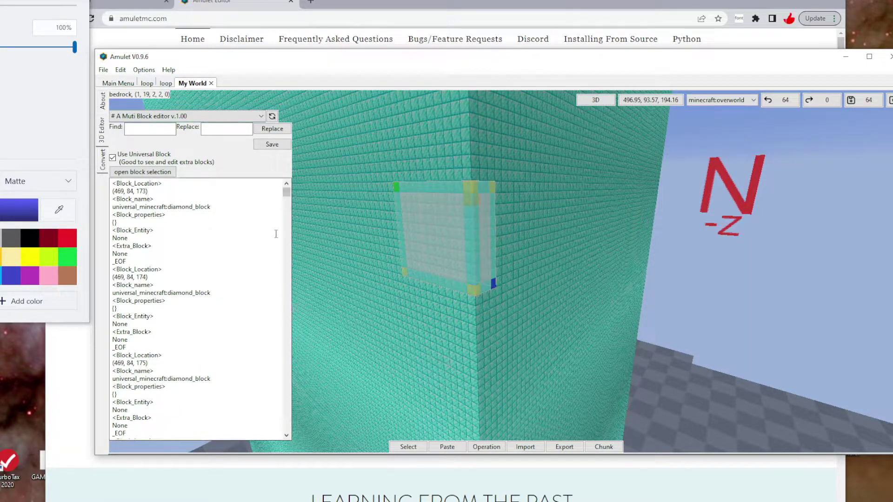
pyautogui.moveTo(287, 194); pyautogui.dragTo(287, 433)
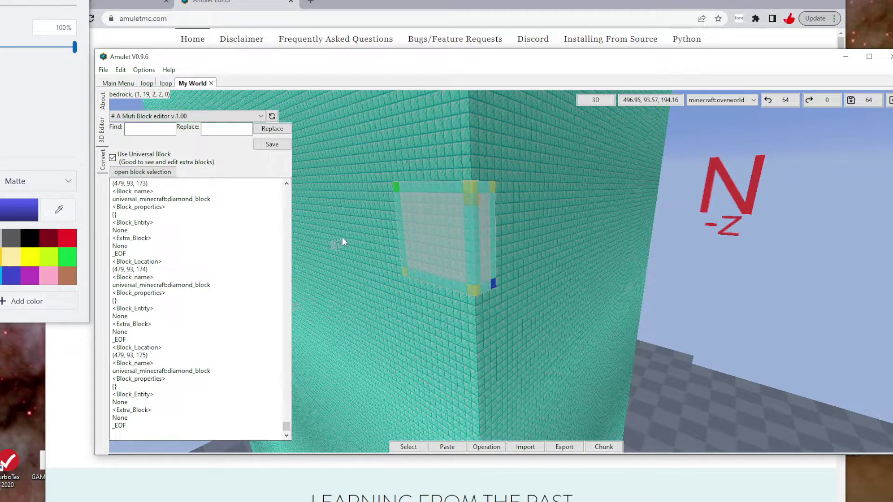
# Step: Select larger regions wrapping around the volume's edge below the gold block and examine their block entries
pyautogui.moveTo(483, 276); pyautogui.dragTo(447, 303, button='right')
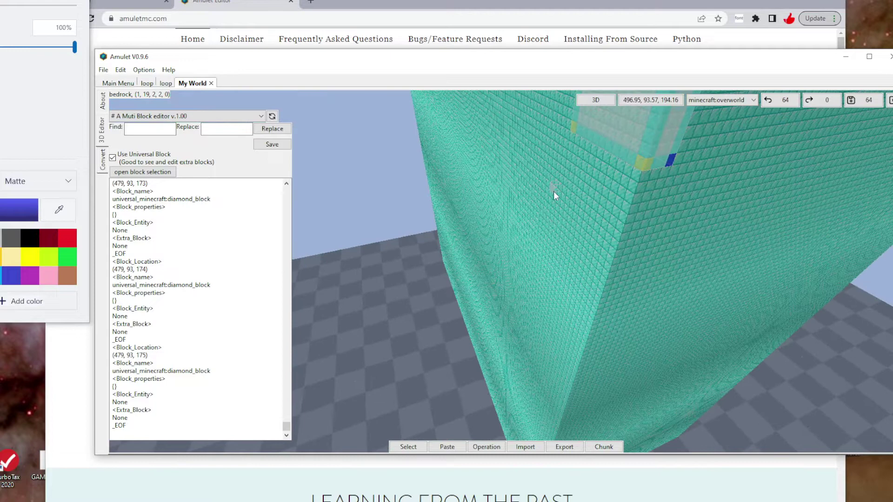
pyautogui.moveTo(553, 192); pyautogui.dragTo(766, 121)
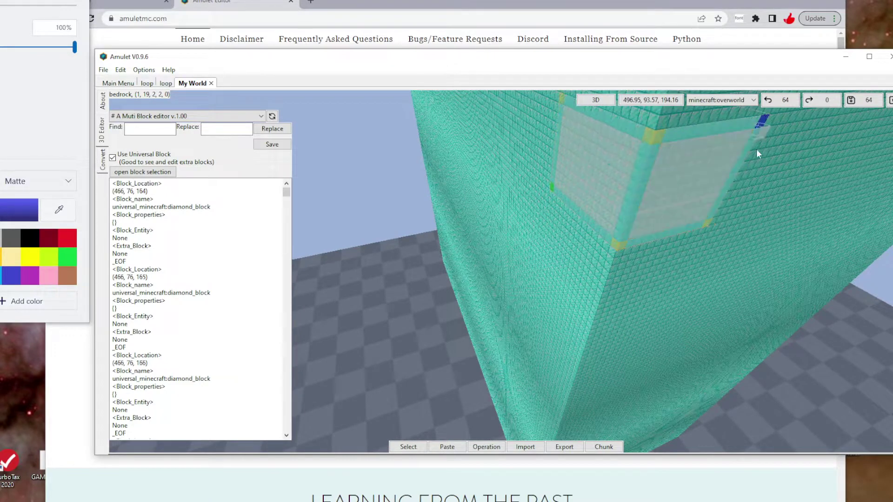
pyautogui.moveTo(721, 226); pyautogui.dragTo(548, 108)
pyautogui.click(532, 156)
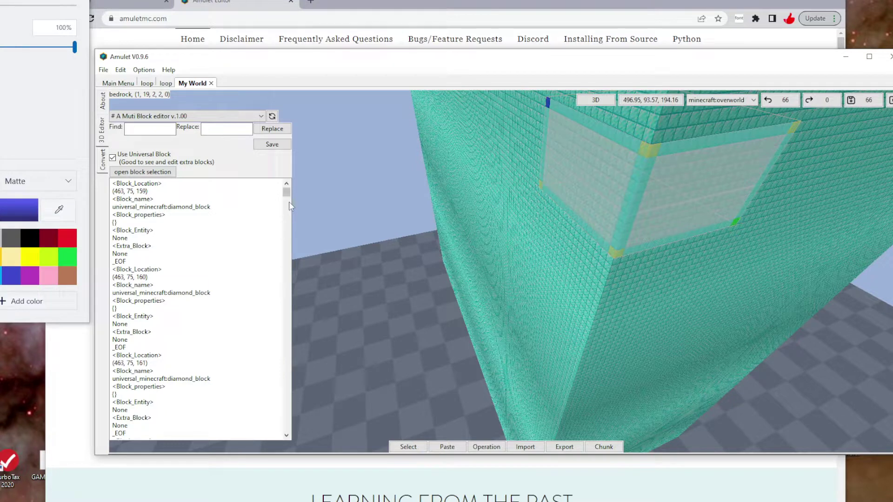
pyautogui.scroll(-1, 175, 338)
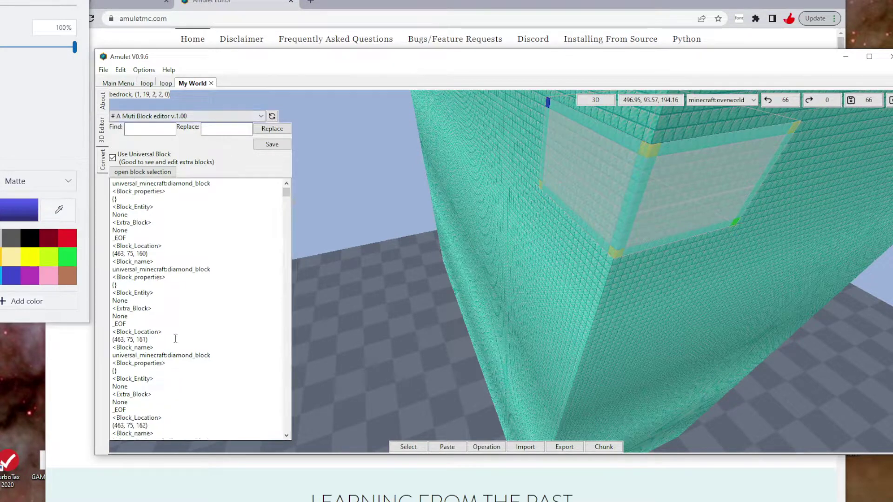
pyautogui.scroll(-15, 175, 338)
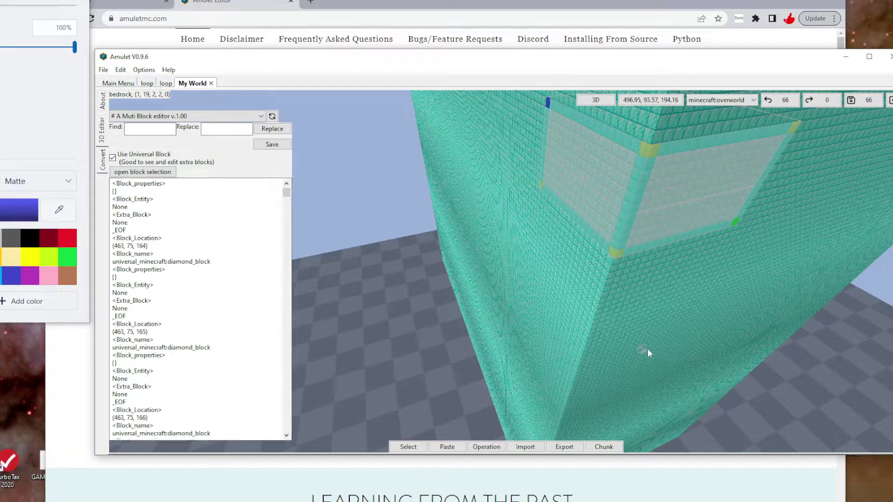
# Step: Select the single diamond block at (478, 93, 175), diagonally above the gold block
pyautogui.moveTo(647, 348); pyautogui.dragTo(637, 293, button='right')
pyautogui.moveTo(502, 271); pyautogui.dragTo(507, 269, button='right')
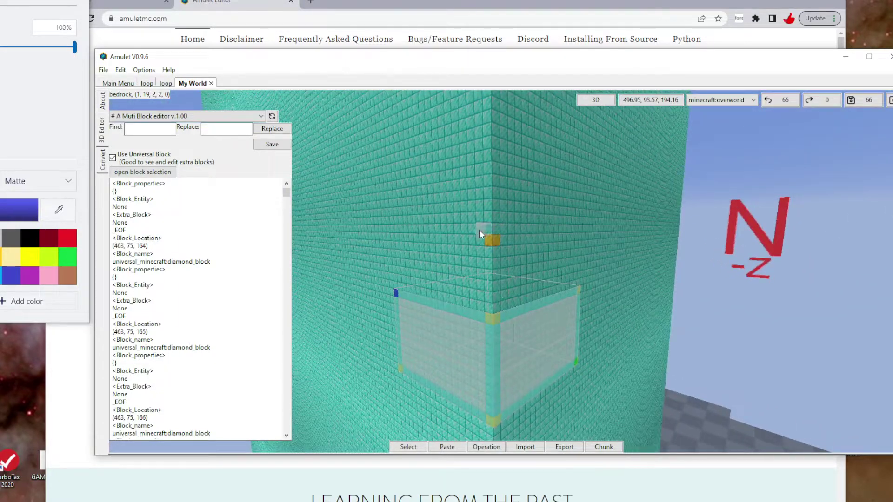
pyautogui.moveTo(484, 220); pyautogui.dragTo(490, 222)
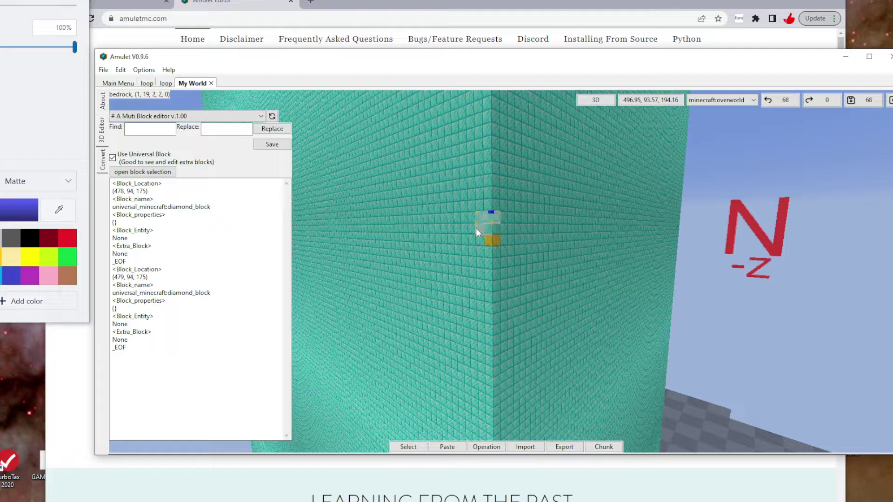
pyautogui.click(481, 236)
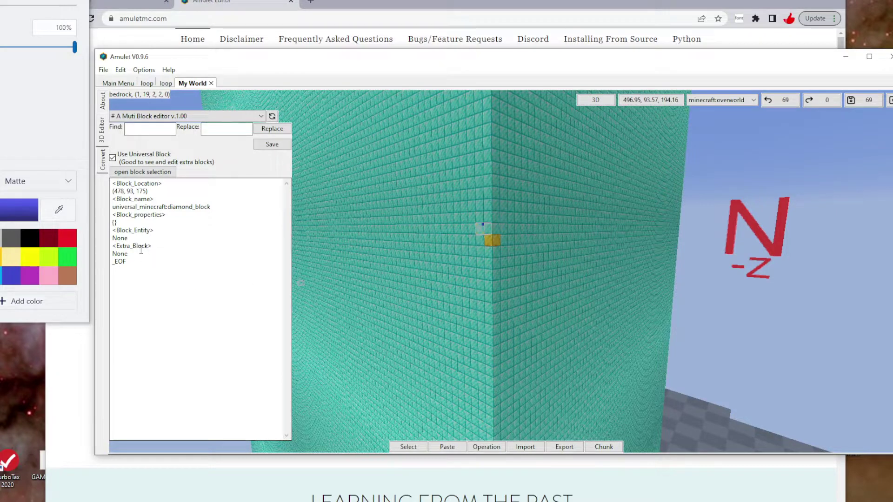
# Step: Open the block selection window and pick chemical_heat to generate its block and extra block definitions
pyautogui.click(152, 173)
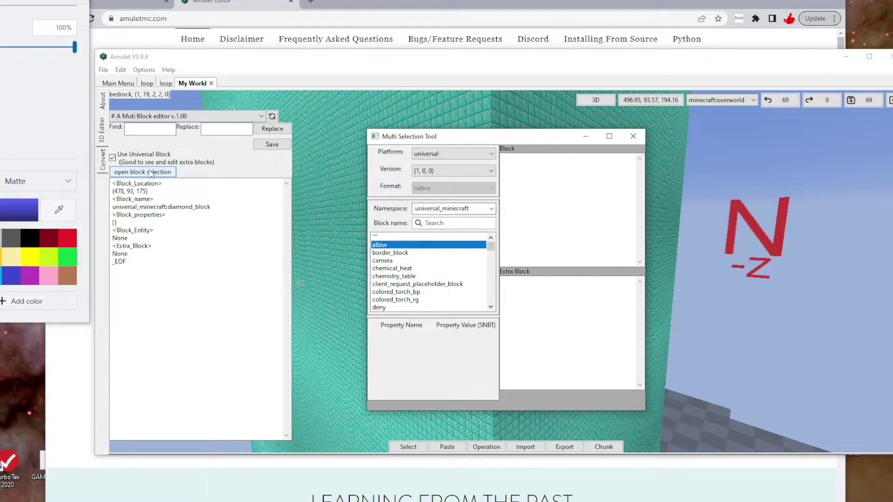
pyautogui.click(132, 172)
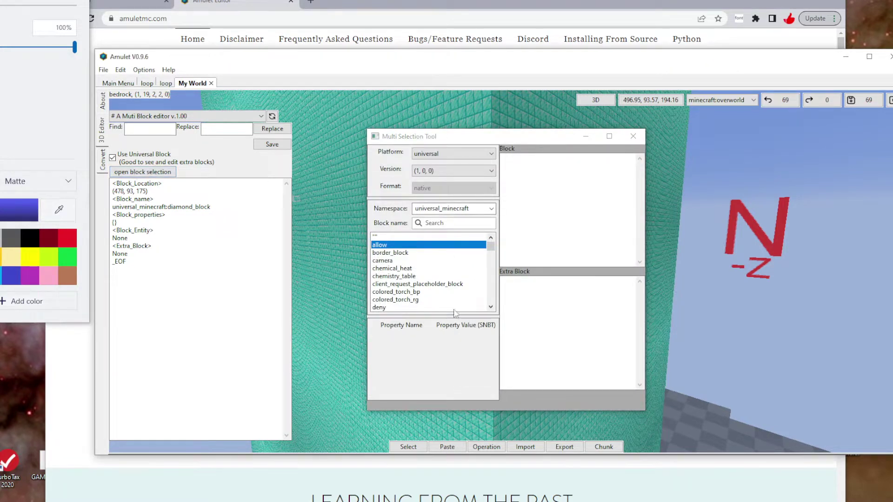
pyautogui.click(411, 269)
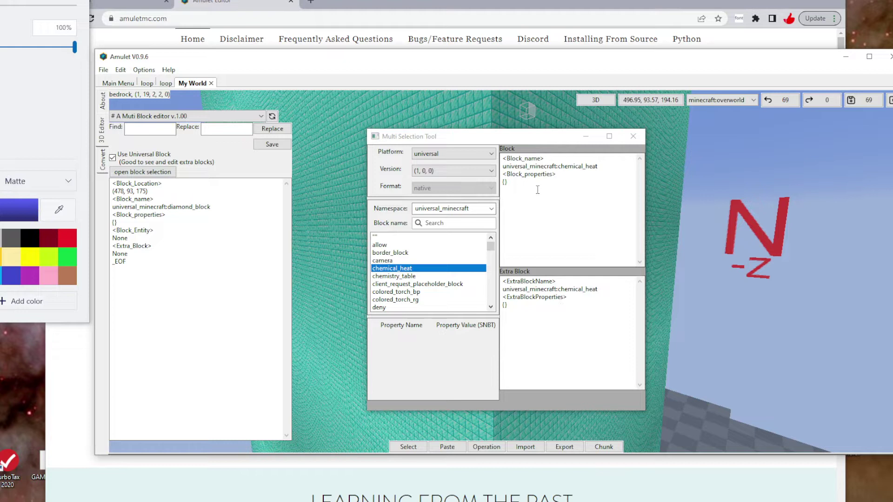
pyautogui.moveTo(537, 190); pyautogui.dragTo(458, 148)
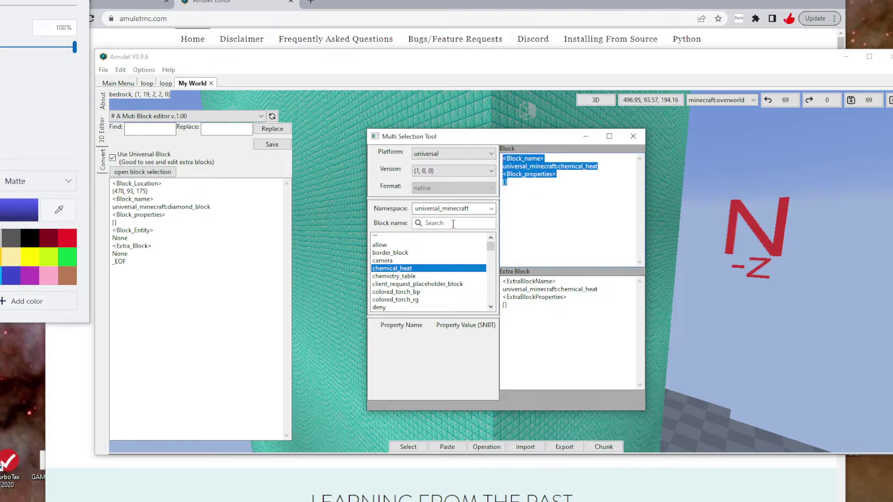
pyautogui.click(230, 281)
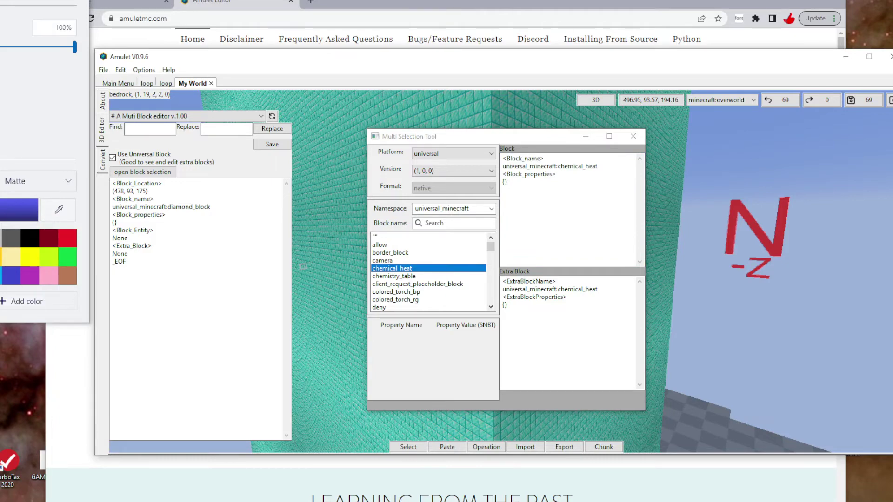